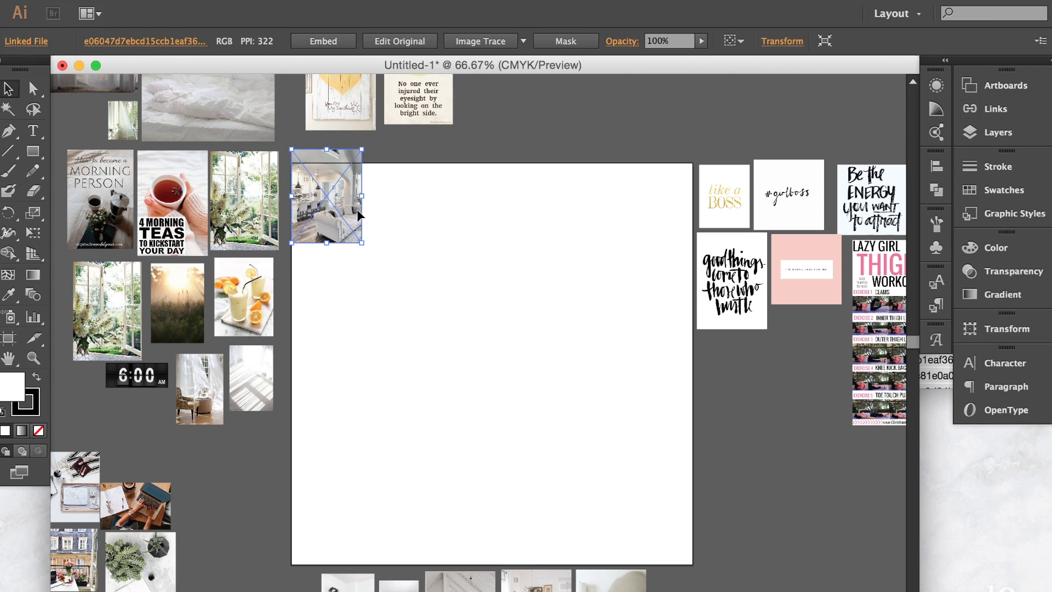
# Step: Enlarge the living-room photo in the artboard's upper-left corner
pyautogui.moveTo(363, 242); pyautogui.dragTo(383, 266)
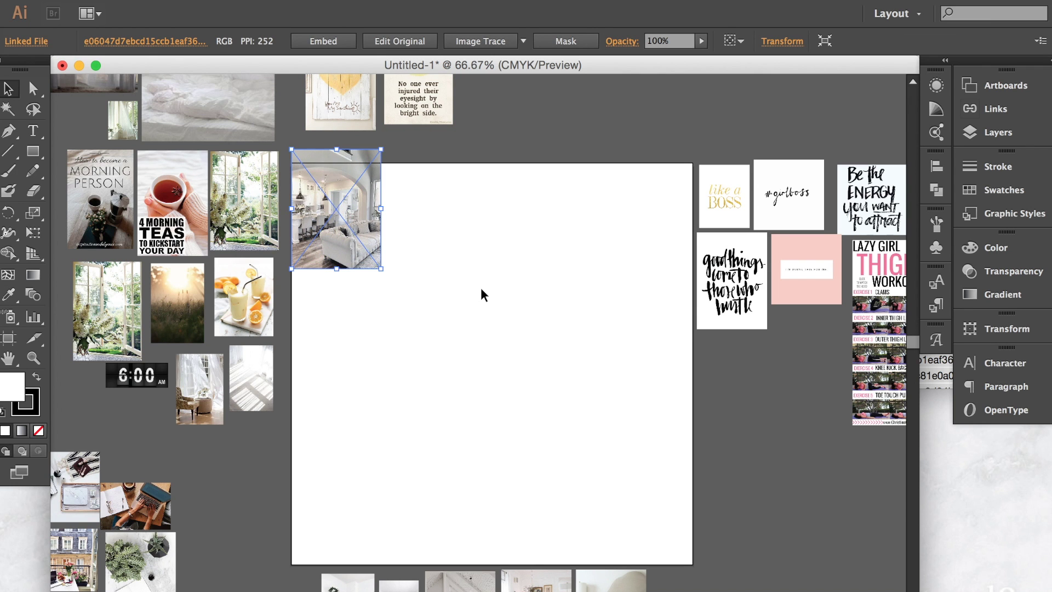
pyautogui.click(481, 287)
# Step: Place the luxury bedding image directly to the right of the living-room photo and enlarge it slightly
pyautogui.scroll(-4, 481, 287)
pyautogui.scroll(-4, 482, 307)
pyautogui.click(398, 167)
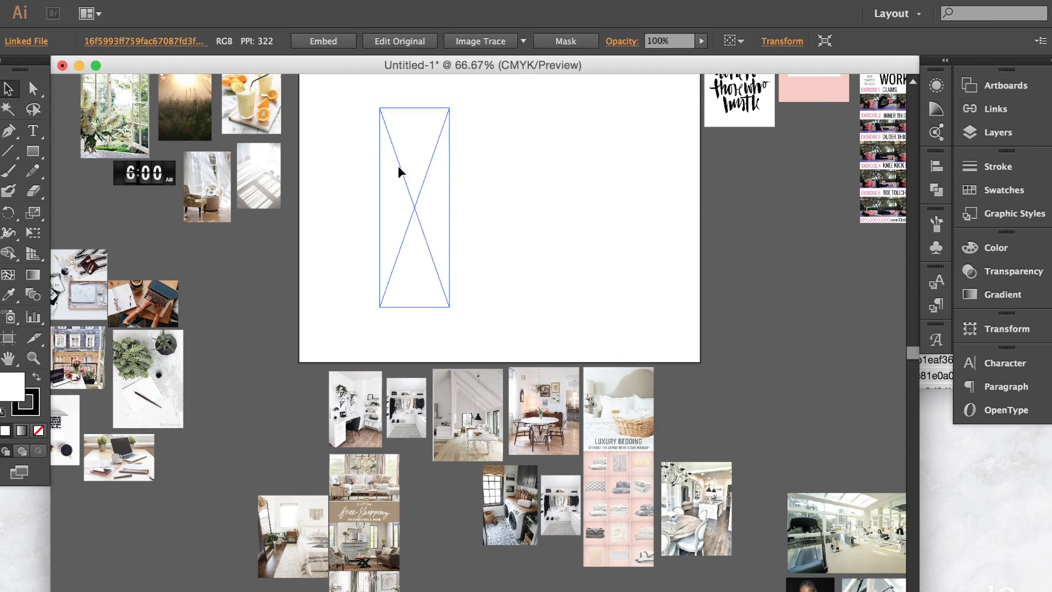
pyautogui.scroll(12, 398, 167)
pyautogui.moveTo(411, 420); pyautogui.dragTo(418, 337)
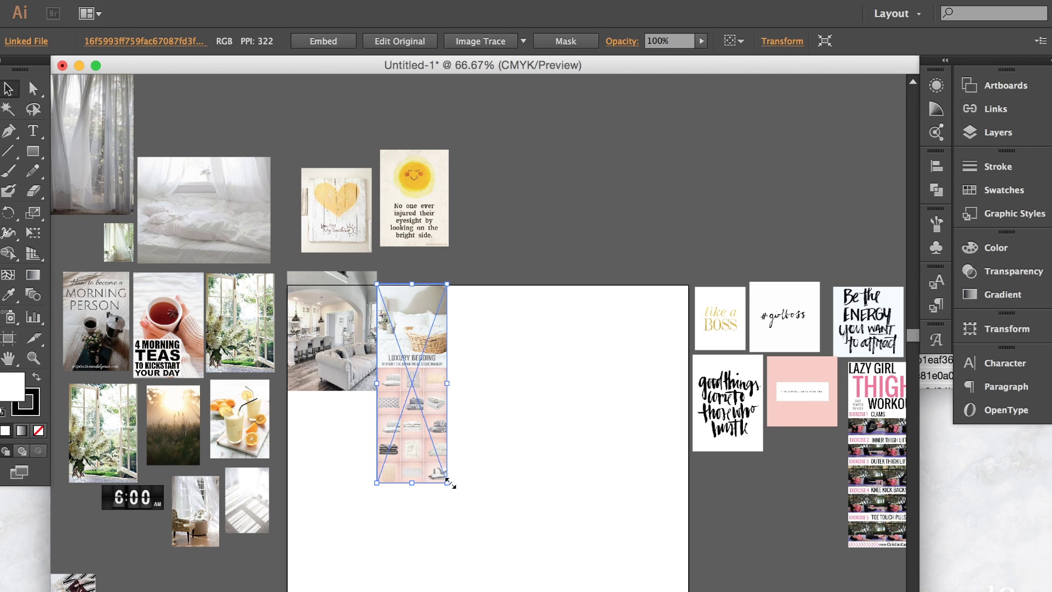
pyautogui.moveTo(447, 482); pyautogui.dragTo(472, 510)
pyautogui.click(514, 430)
# Step: Crop the bedding image to its bed-and-basket photo with a rectangular clipping mask
pyautogui.click(417, 363)
pyautogui.click(33, 151)
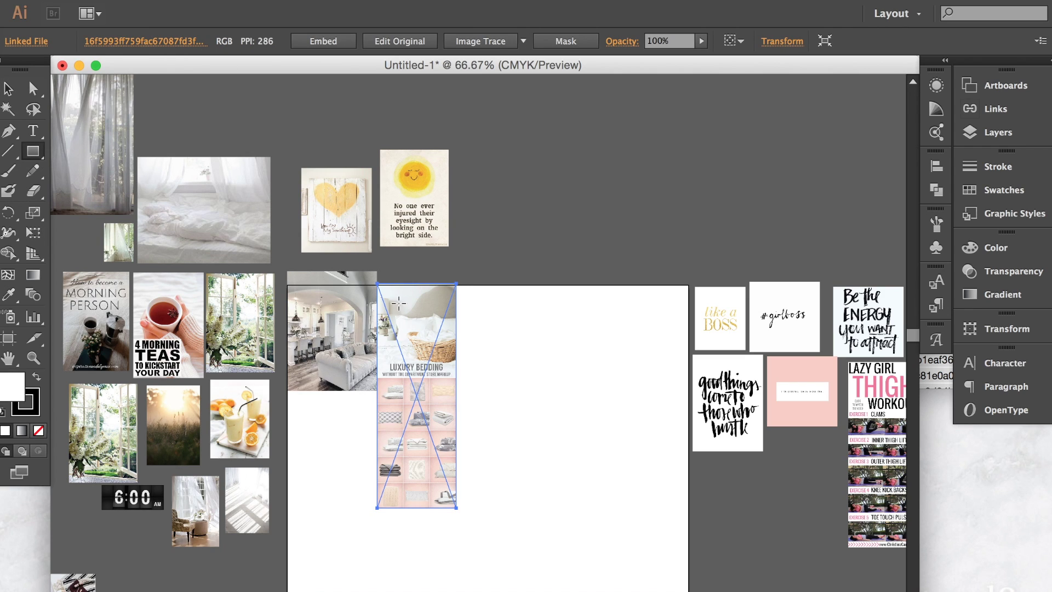
pyautogui.moveTo(377, 283); pyautogui.dragTo(457, 363)
pyautogui.click(8, 88)
pyautogui.keyDown('shift'); pyautogui.click(400, 414); pyautogui.keyUp('shift')
pyautogui.press('super+7')
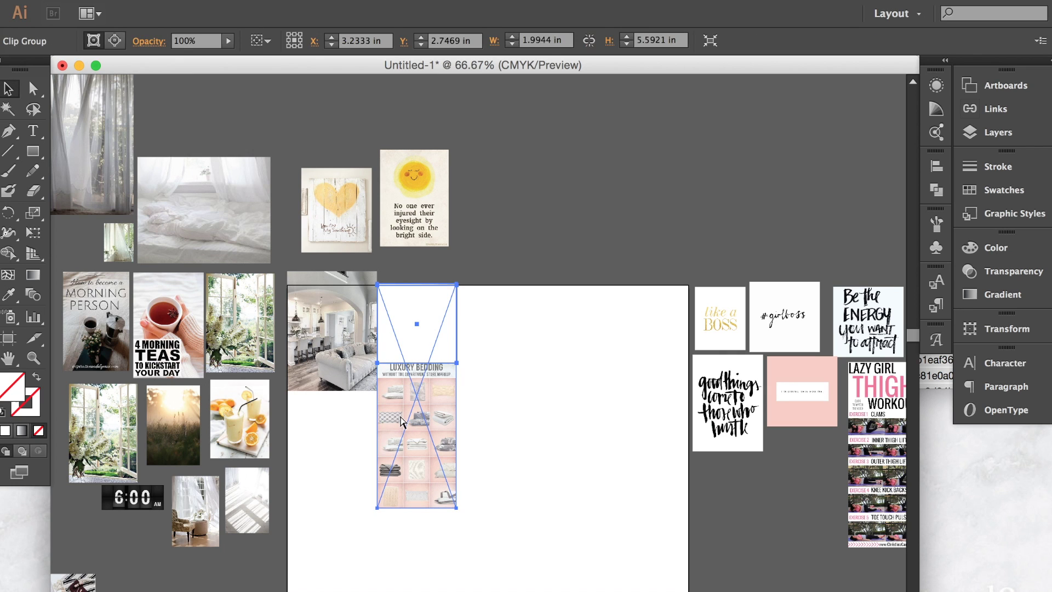
pyautogui.click(557, 396)
pyautogui.click(416, 317)
# Step: Place the white closet photo on the artboard directly below the living-room photo
pyautogui.scroll(-5, 422, 316)
pyautogui.moveTo(329, 306); pyautogui.dragTo(290, 182)
pyautogui.press('super+shift+a')
# Step: Place the bedroom photo beside the closet photo and enlarge it
pyautogui.scroll(-2, 521, 450)
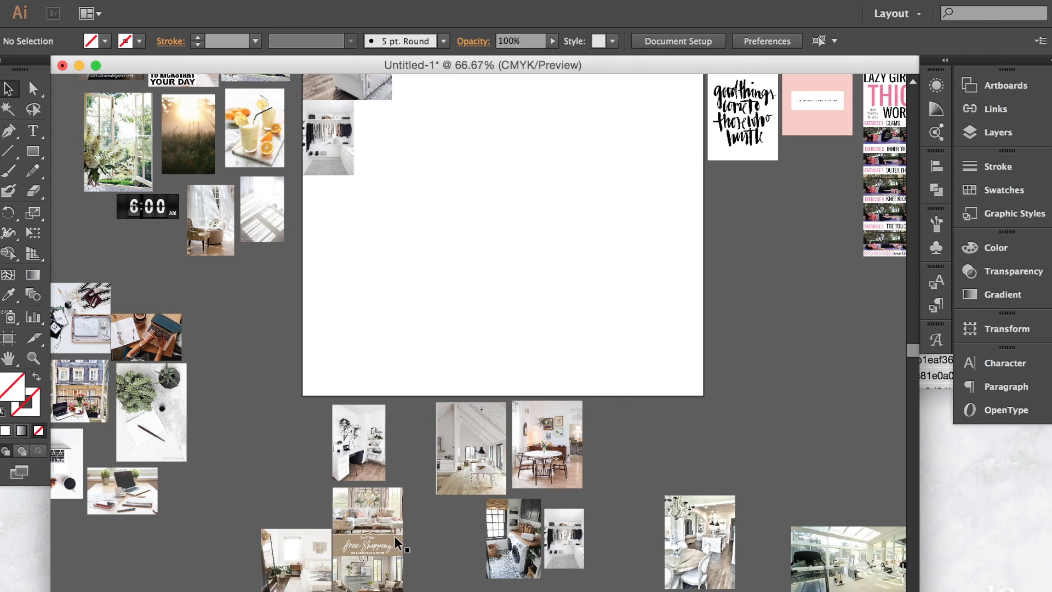
pyautogui.moveTo(309, 369); pyautogui.dragTo(391, 163)
pyautogui.scroll(5, 391, 164)
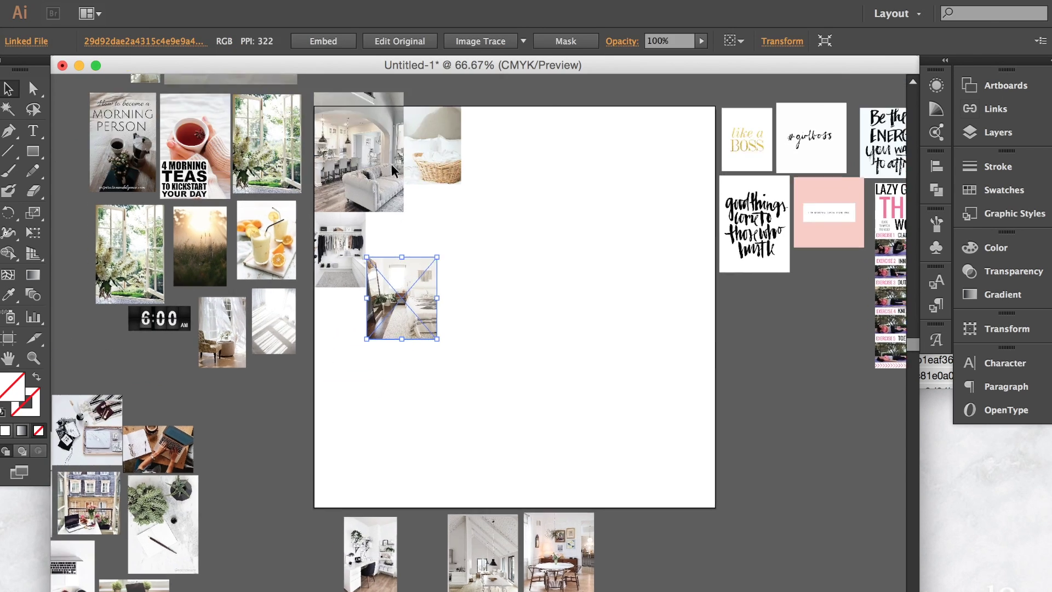
pyautogui.moveTo(397, 384); pyautogui.dragTo(400, 330)
pyautogui.press('super+shift+a')
# Step: Examine the spacing of the placed photos and survey the loose images around the artboard
pyautogui.press('super+equal')
pyautogui.press('super+equal')
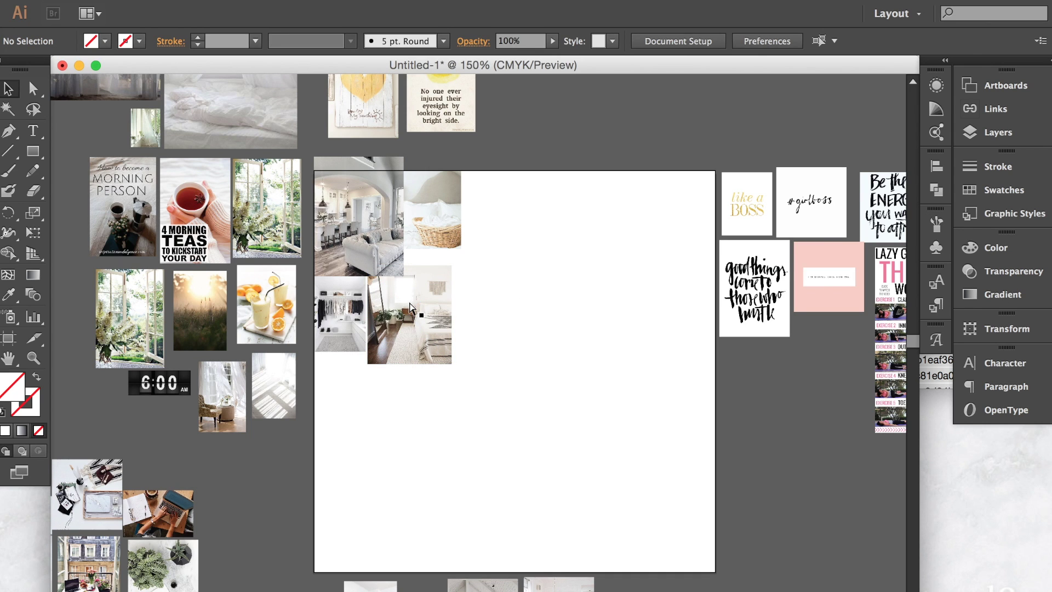
pyautogui.moveTo(334, 276); pyautogui.dragTo(458, 292)
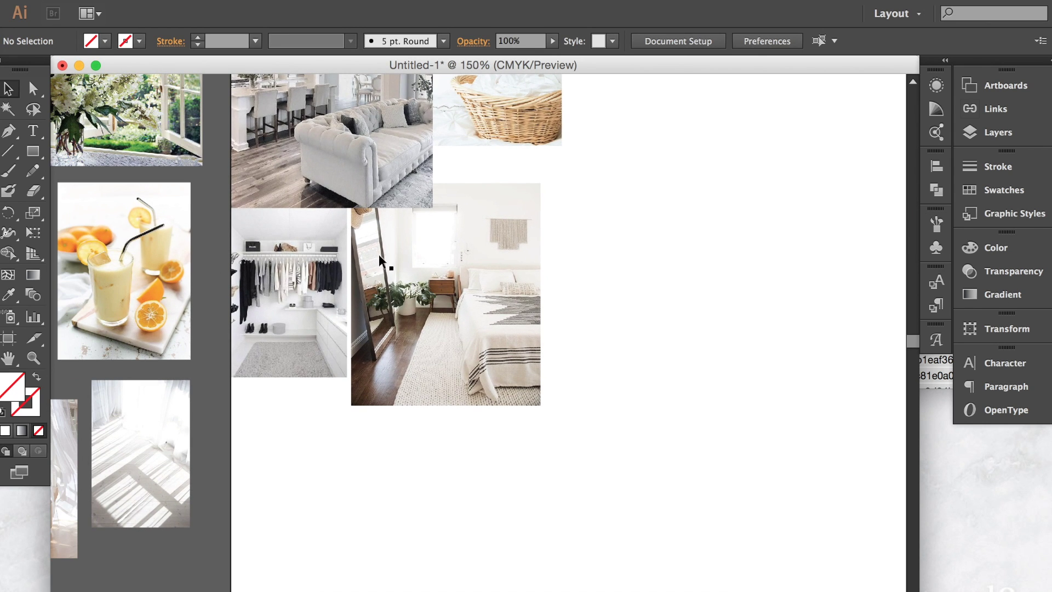
pyautogui.press('super+minus')
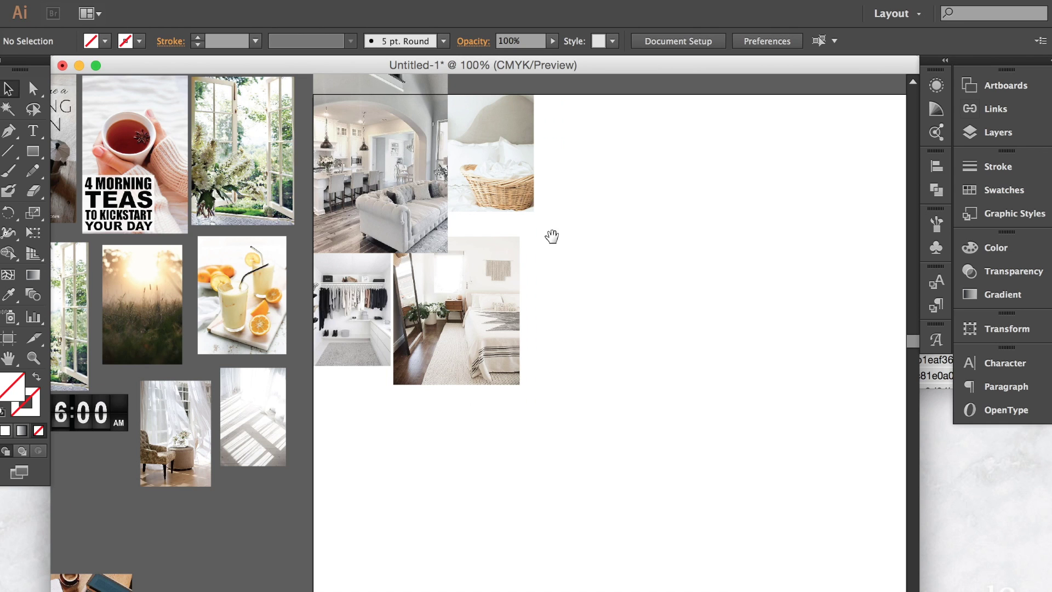
pyautogui.moveTo(552, 235); pyautogui.dragTo(516, 246)
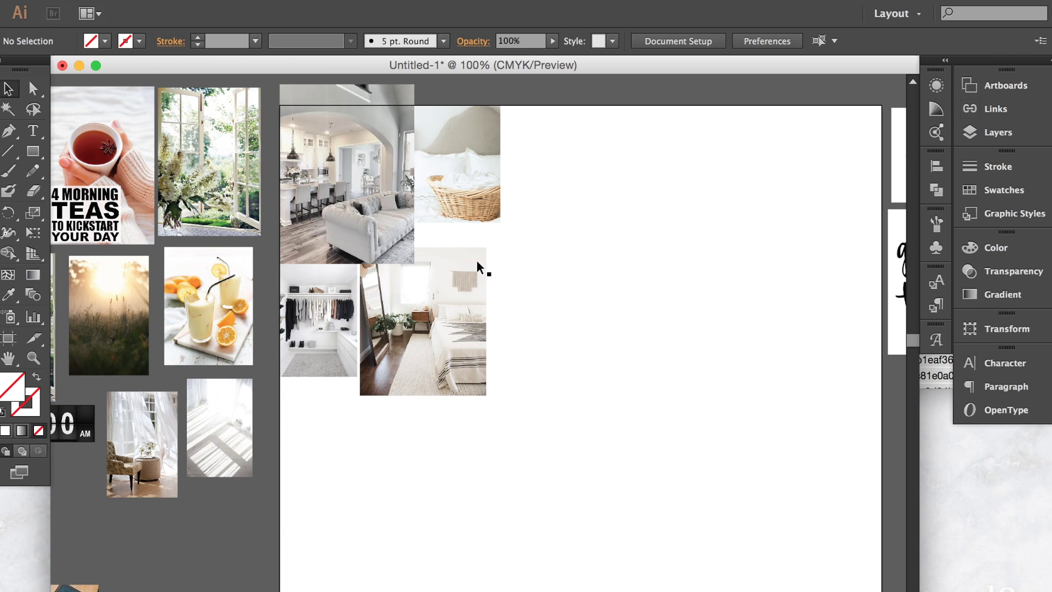
pyautogui.press('super+minus')
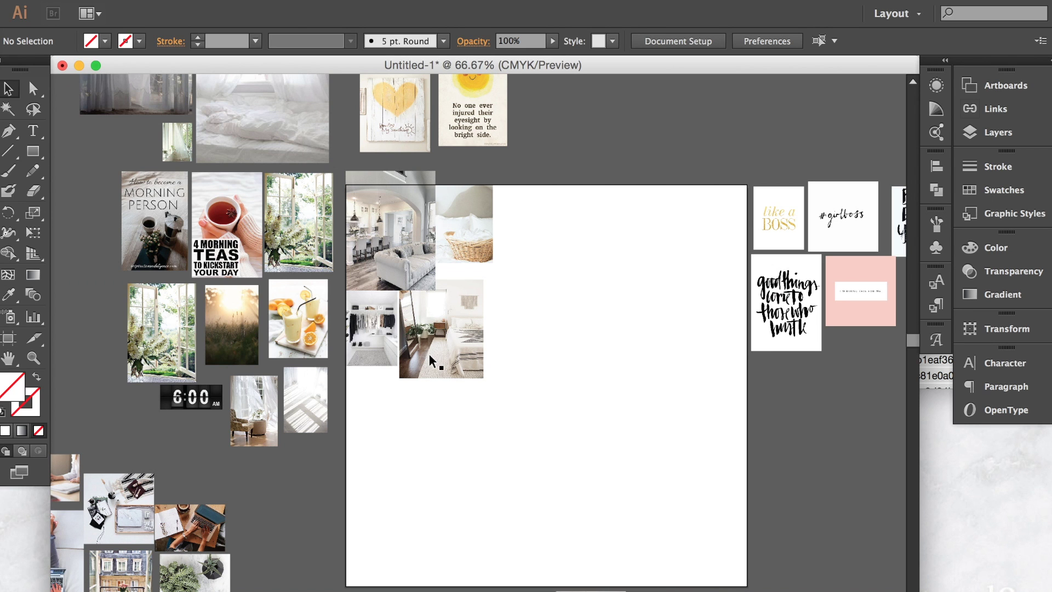
pyautogui.scroll(-4, 468, 380)
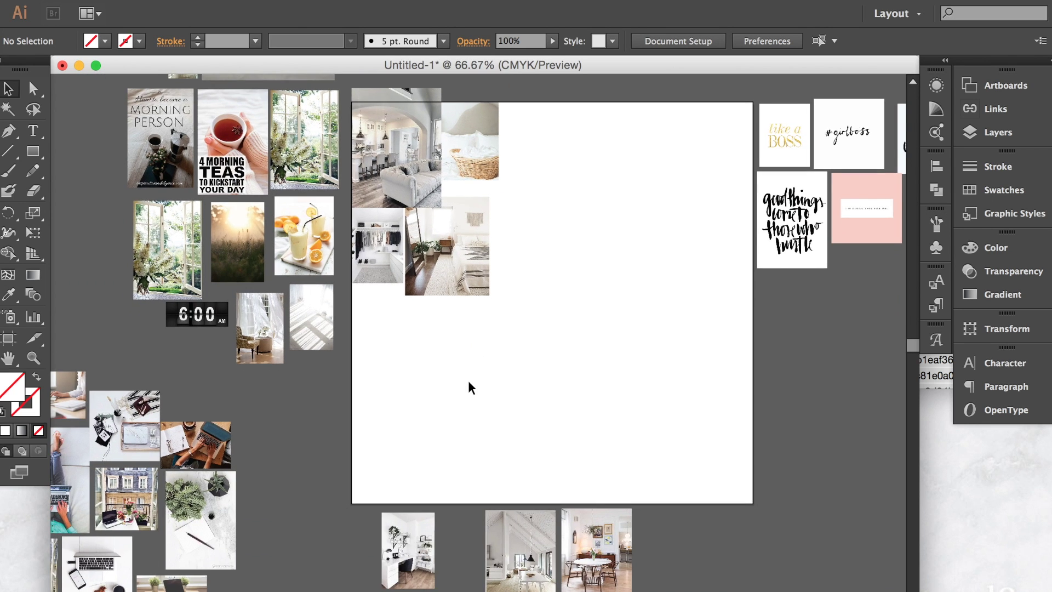
pyautogui.scroll(-4, 467, 381)
pyautogui.hscroll(2, 467, 380)
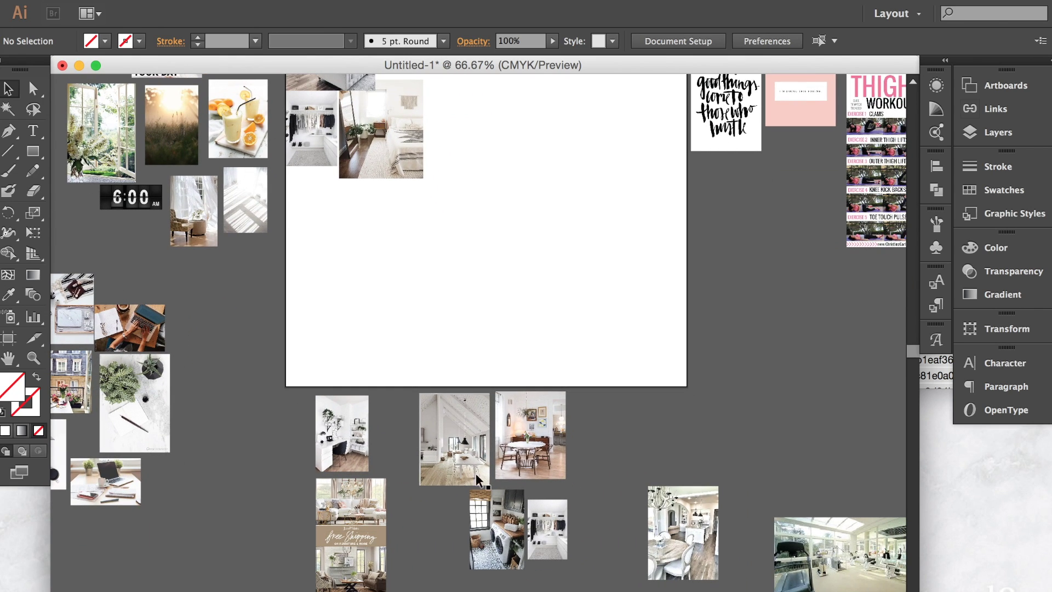
pyautogui.scroll(4, 501, 530)
pyautogui.hscroll(2, 502, 530)
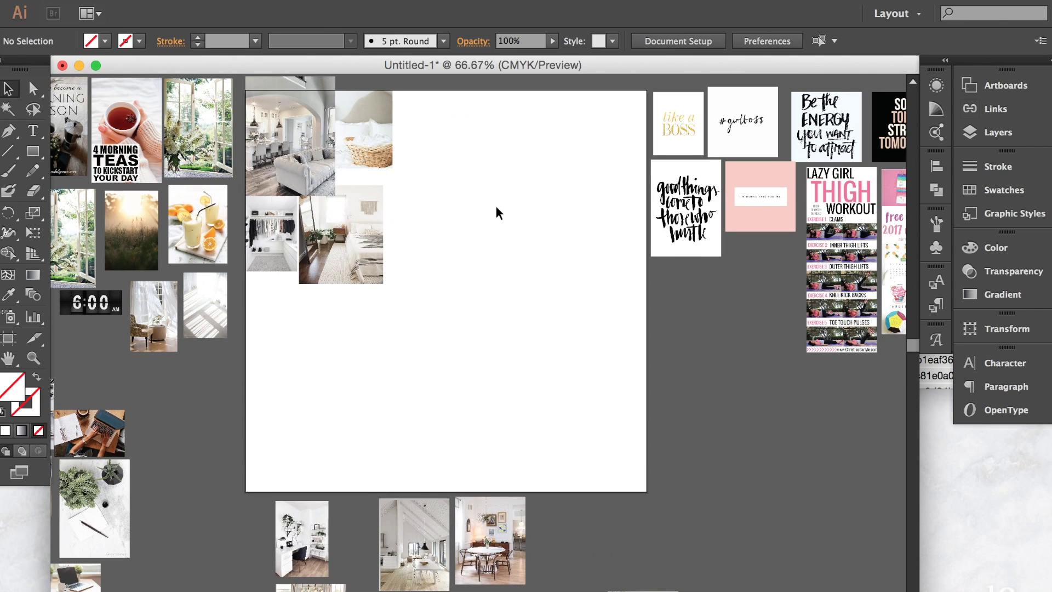
pyautogui.hscroll(-10, 496, 206)
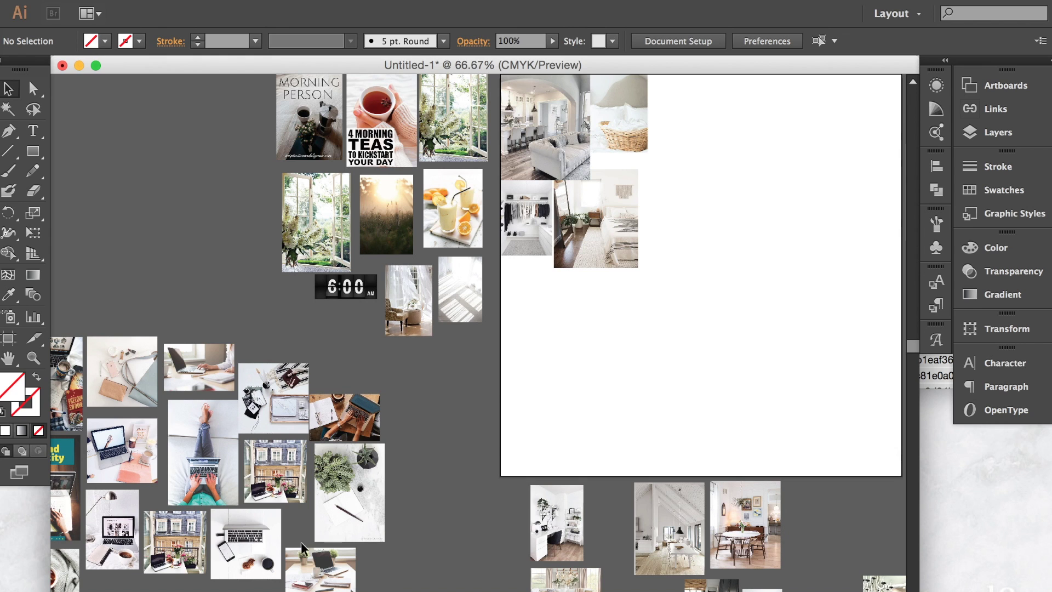
# Step: Place the balcony-window photo with the laptop in the artboard's upper-right corner and enlarge it
pyautogui.moveTo(177, 540); pyautogui.dragTo(653, 272)
pyautogui.press('super+equal')
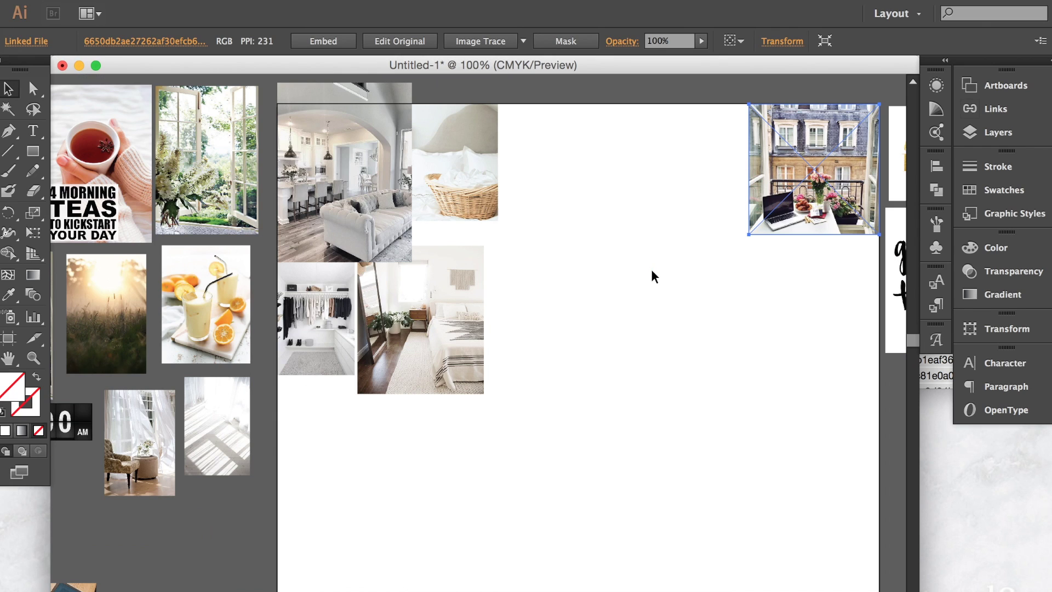
pyautogui.click(660, 276)
# Step: Bring the white desk photo with the lamp and laptop onto the artboard from the loose workspace images
pyautogui.hscroll(3, 602, 290)
pyautogui.hscroll(-15, 493, 351)
pyautogui.scroll(-4, 493, 351)
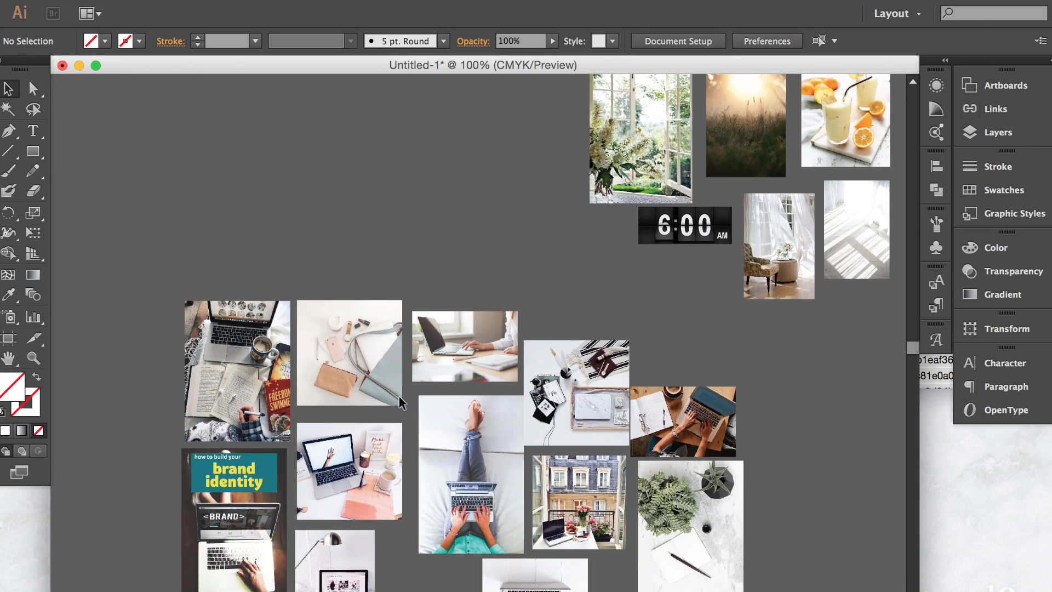
pyautogui.scroll(-3, 400, 397)
pyautogui.hscroll(4, 400, 397)
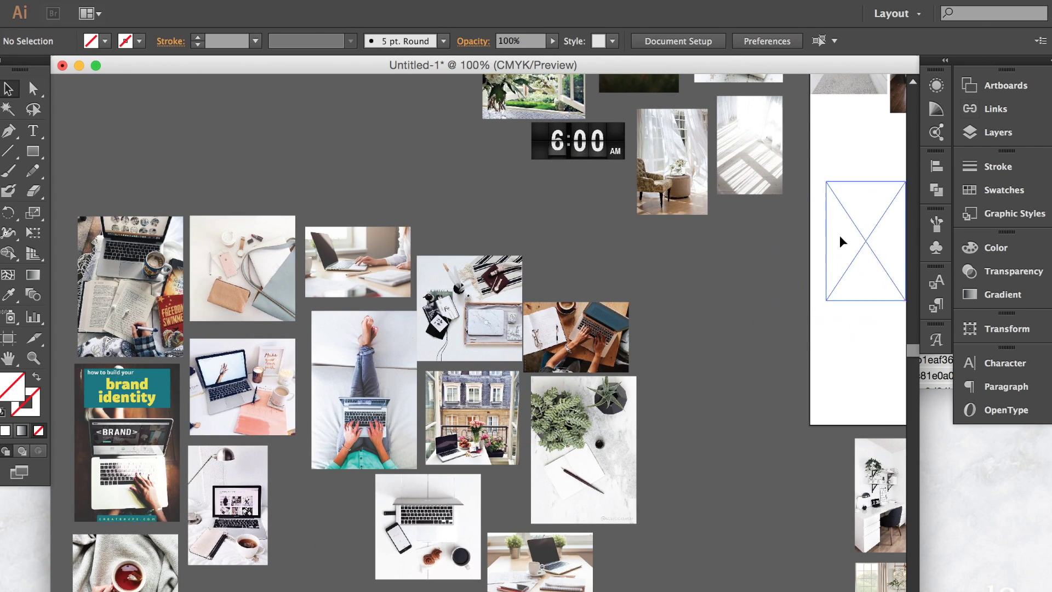
pyautogui.click(842, 241)
# Step: Position the desk-lamp photo directly left of the balcony photo and enlarge it outward from that edge
pyautogui.hscroll(7, 842, 241)
pyautogui.scroll(3, 842, 241)
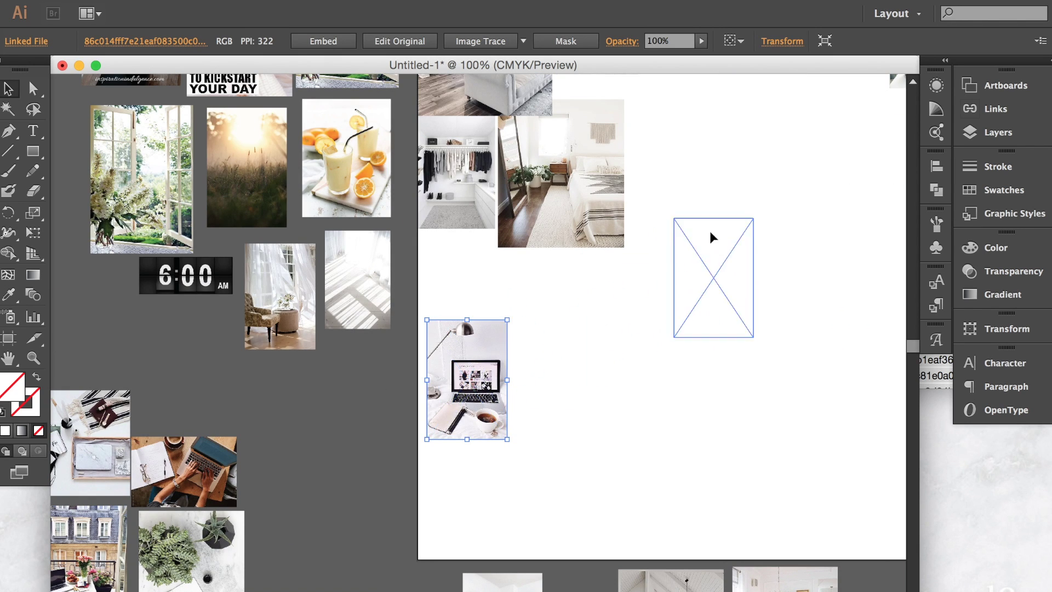
pyautogui.moveTo(710, 237); pyautogui.dragTo(746, 183)
pyautogui.scroll(3, 603, 274)
pyautogui.hscroll(7, 603, 273)
pyautogui.moveTo(498, 357); pyautogui.dragTo(605, 128)
pyautogui.click(594, 255)
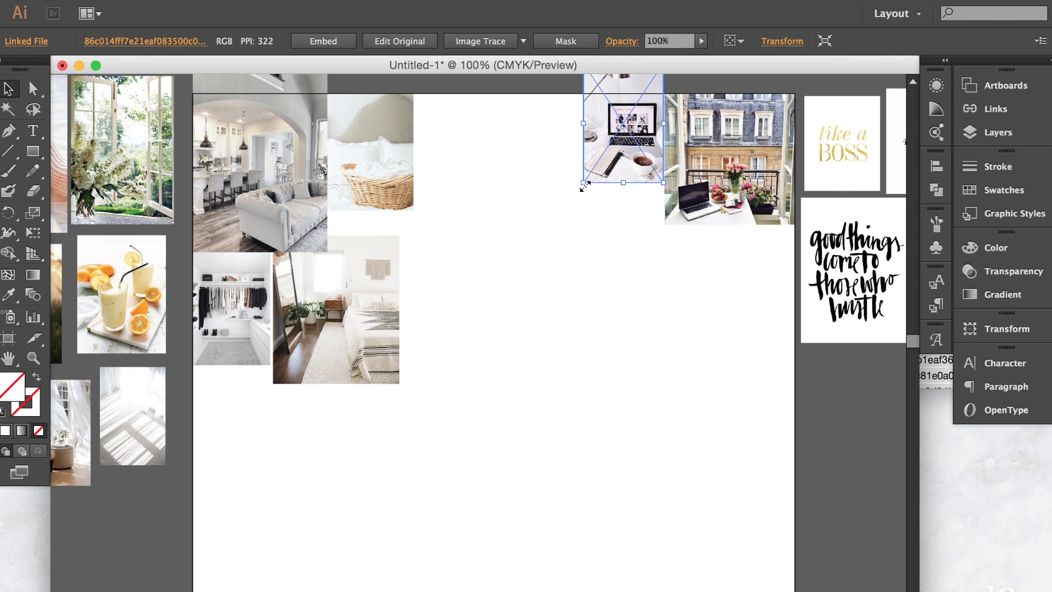
pyautogui.moveTo(584, 185); pyautogui.dragTo(558, 205)
pyautogui.click(536, 158)
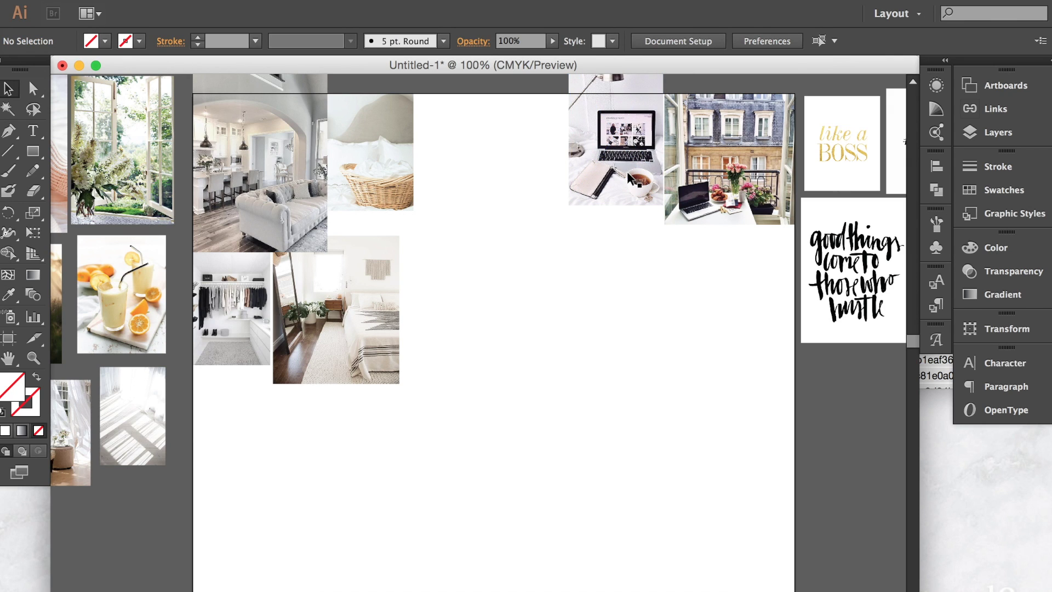
# Step: Mask the desk-lamp photo with a rectangle that cuts off the part above the artboard's edge
pyautogui.click(33, 151)
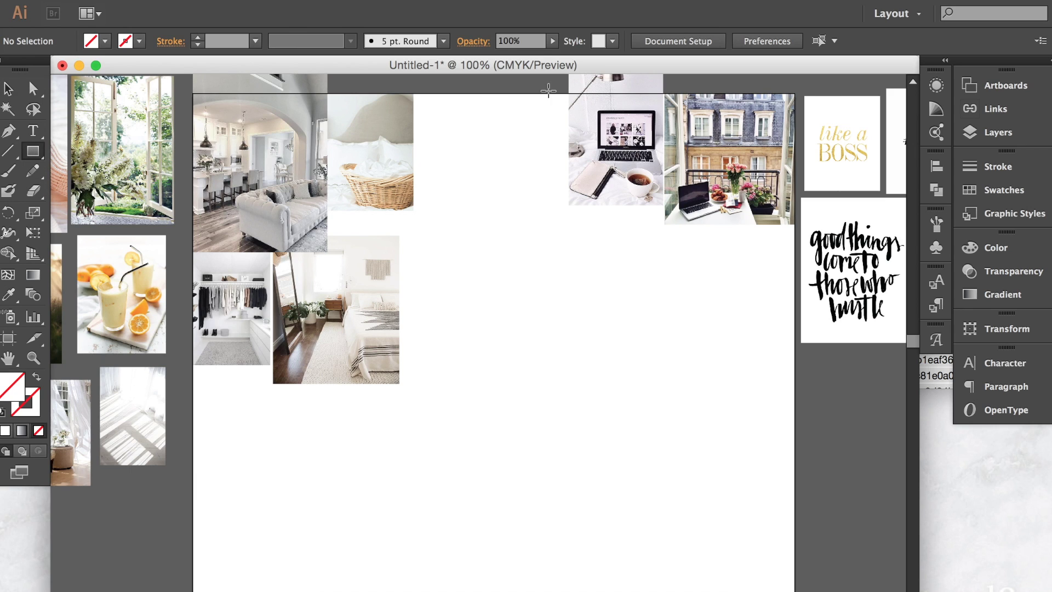
pyautogui.moveTo(566, 98); pyautogui.dragTo(662, 204)
pyautogui.press('v')
pyautogui.keyDown('shift'); pyautogui.click(570, 134); pyautogui.keyUp('shift')
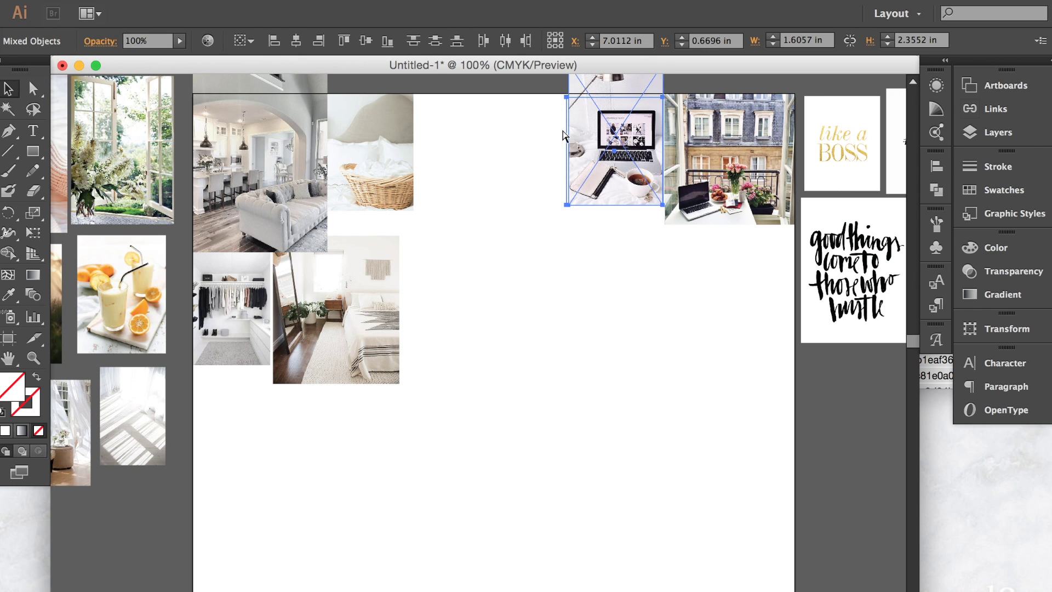
pyautogui.hotkey('ctrl', '7')
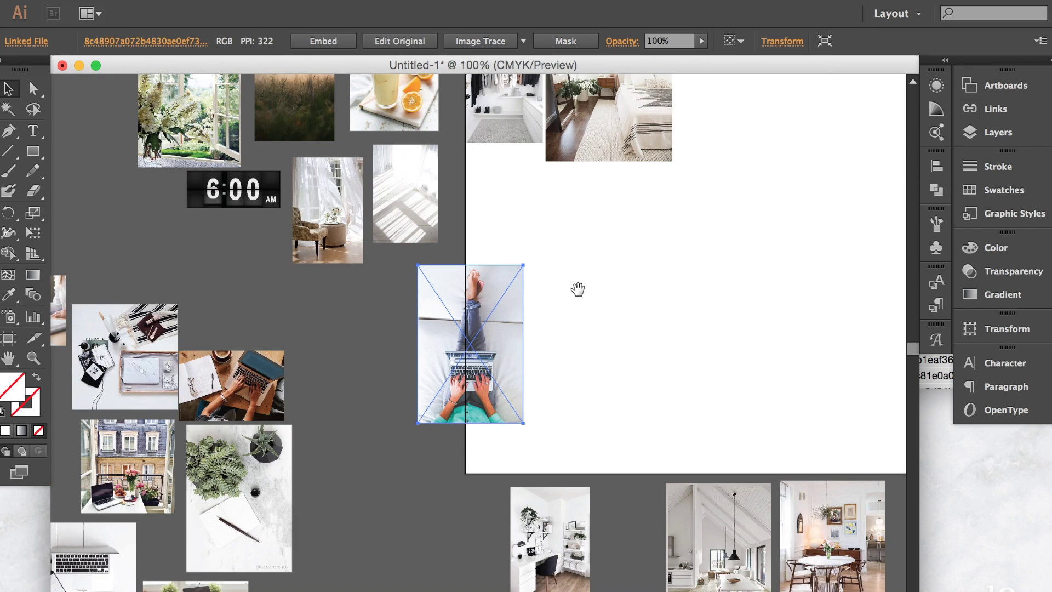
# Step: Place the photo of the person using a laptop in bed below the desk-lamp photo and bring the open-book photo onto the artboard
pyautogui.moveTo(578, 289); pyautogui.dragTo(325, 369)
pyautogui.moveTo(503, 336); pyautogui.dragTo(440, 389)
pyautogui.moveTo(177, 434); pyautogui.dragTo(568, 201)
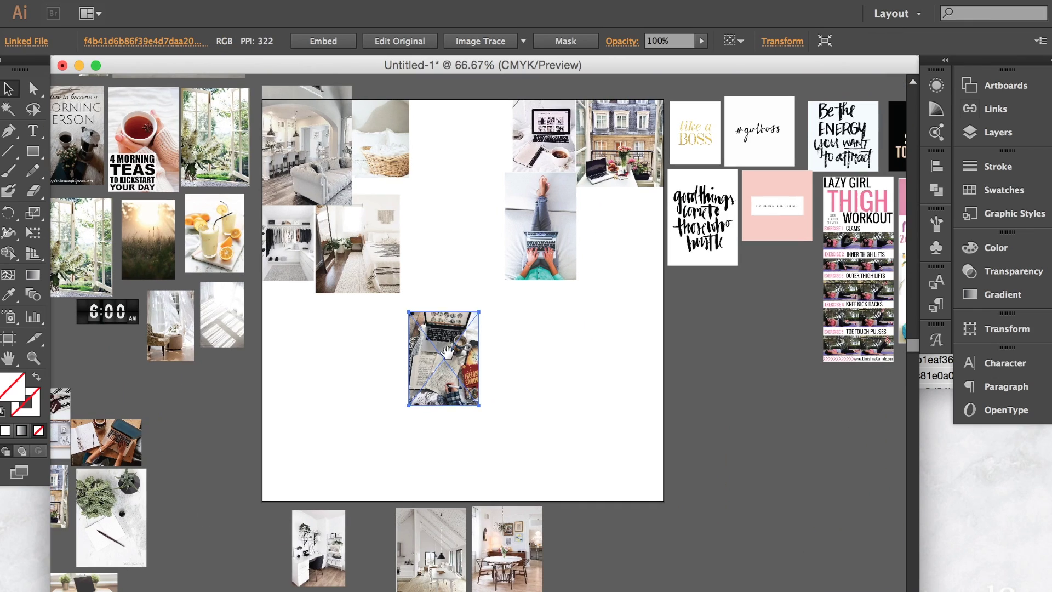
# Step: Fit the open-book photo below the balcony photo and place the money image beneath it, cropped to the banknotes
pyautogui.moveTo(442, 350); pyautogui.dragTo(594, 248)
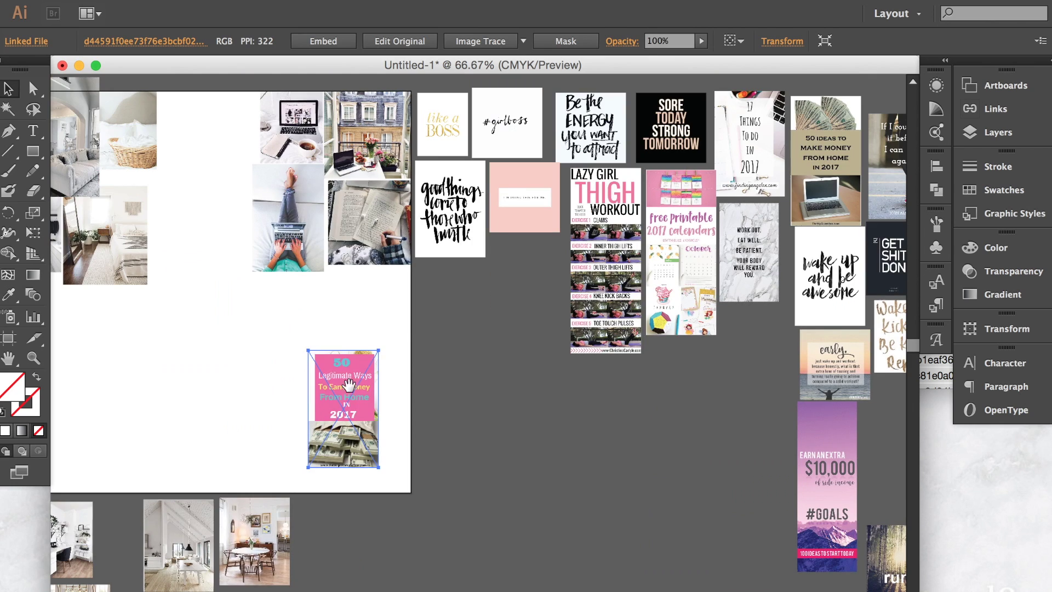
pyautogui.moveTo(348, 385); pyautogui.dragTo(375, 219)
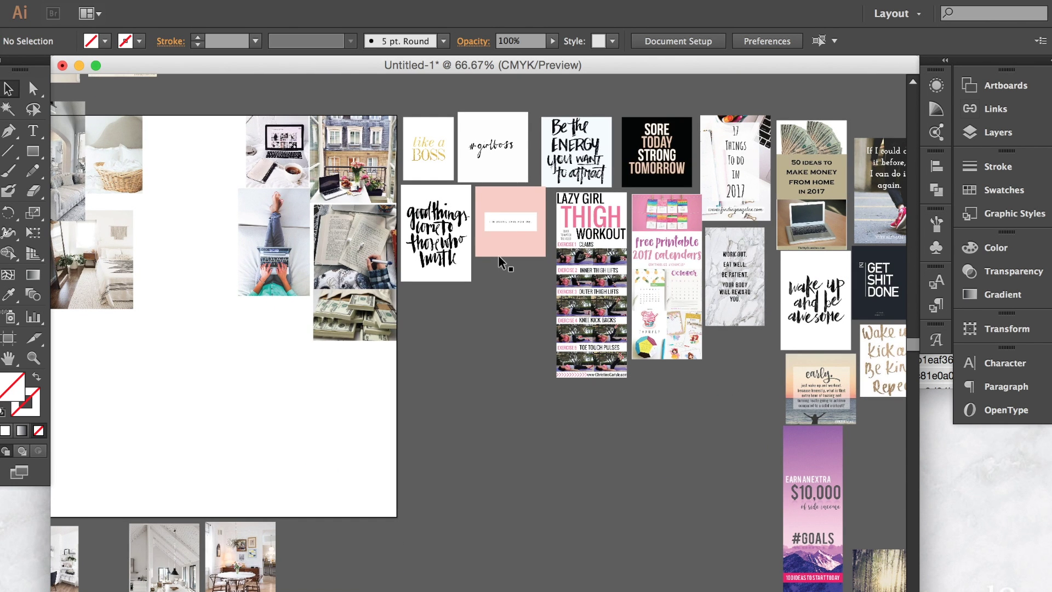
# Step: Bring the Clean House schedule image from the loose images onto the empty lower part of the artboard
pyautogui.hscroll(-4, 498, 255)
pyautogui.scroll(-1, 498, 255)
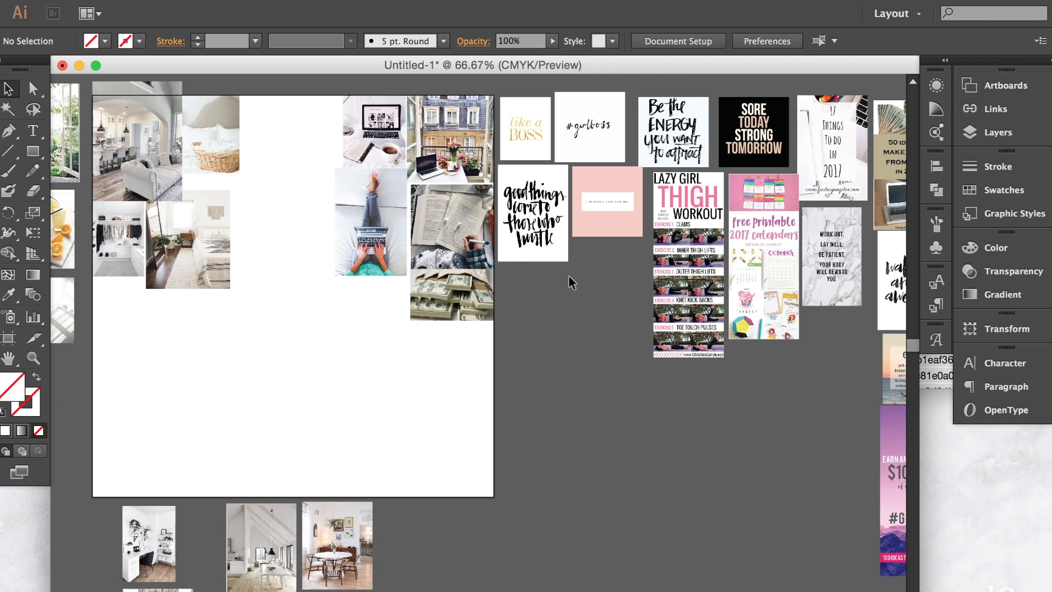
pyautogui.hscroll(5, 568, 280)
pyautogui.hscroll(-7, 154, 146)
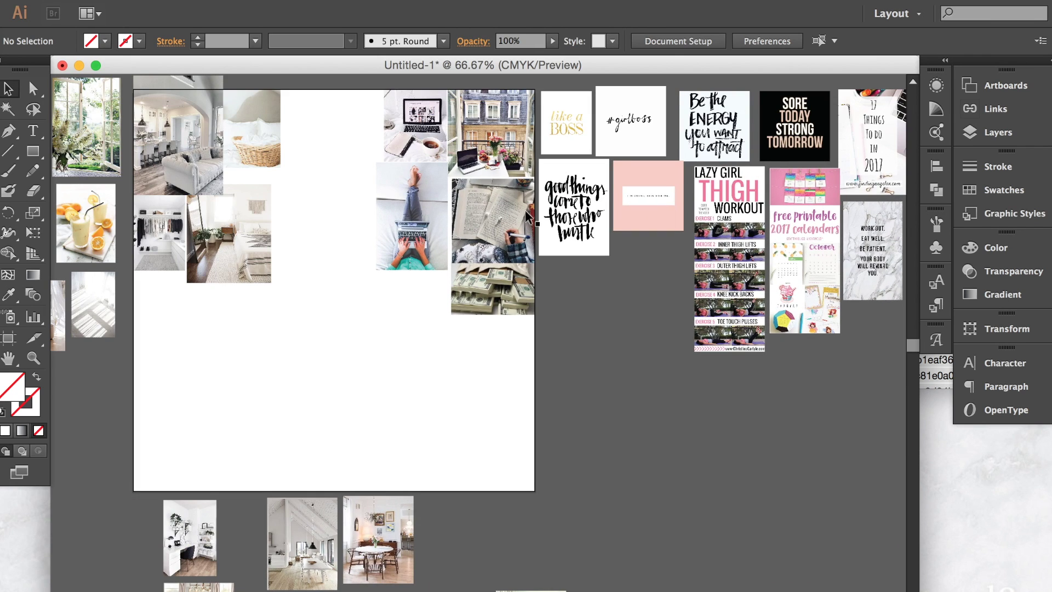
pyautogui.hscroll(10, 705, 315)
pyautogui.moveTo(691, 387); pyautogui.dragTo(182, 380)
pyautogui.hscroll(-10, 181, 378)
pyautogui.scroll(2, 181, 378)
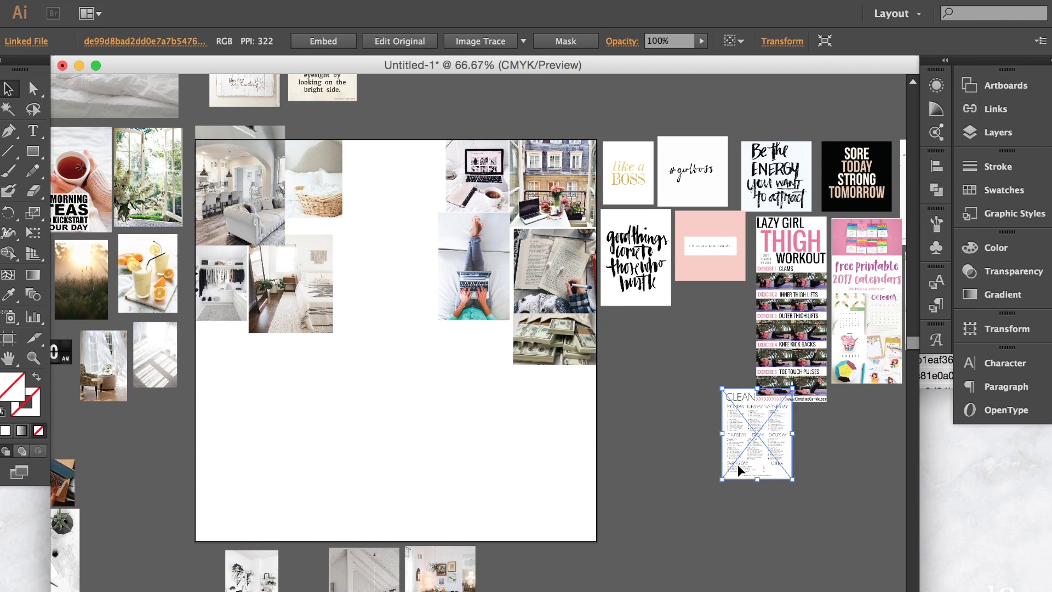
pyautogui.moveTo(738, 465); pyautogui.dragTo(262, 486)
# Step: Enlarge the Clean House schedule and mask it down to its CLEAN HOUSE title
pyautogui.moveTo(316, 408); pyautogui.dragTo(485, 281)
pyautogui.press('cmd+z')
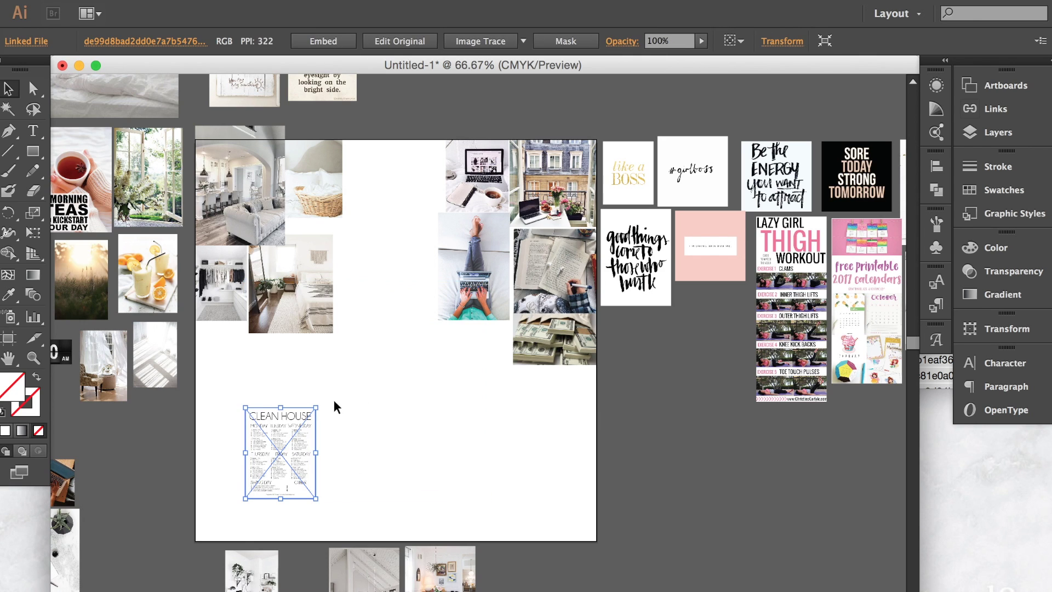
pyautogui.moveTo(316, 407); pyautogui.dragTo(441, 246)
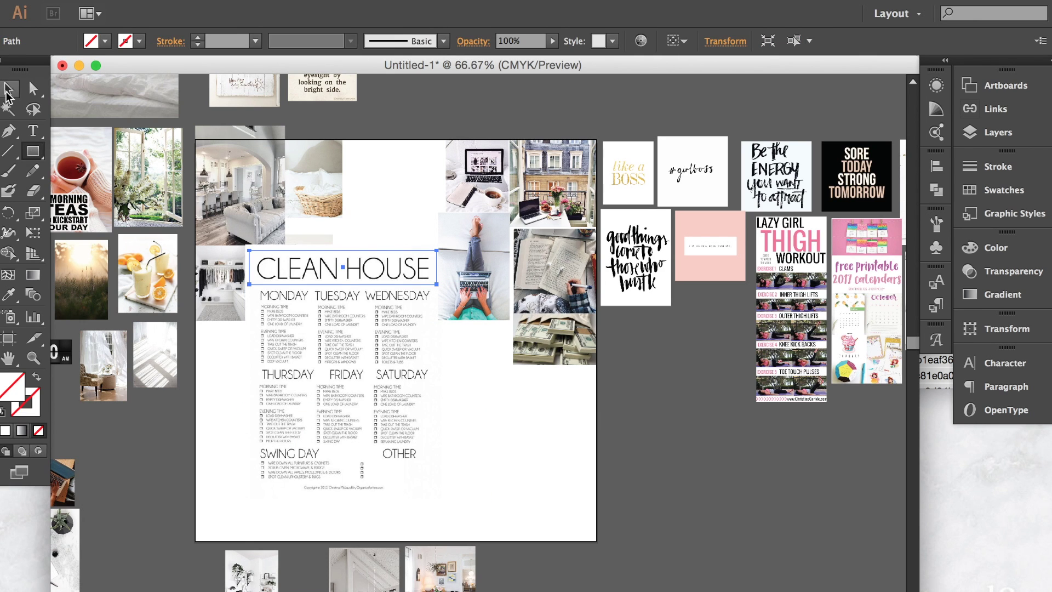
pyautogui.press('cmd+7')
# Step: Scale down the CLEAN HOUSE title and position it between the basket photo and the bedroom photo
pyautogui.moveTo(317, 246); pyautogui.dragTo(274, 209)
pyautogui.moveTo(209, 247); pyautogui.dragTo(284, 231)
pyautogui.moveTo(354, 228)
pyautogui.mouseDown()
pyautogui.moveTo(346, 232)
pyautogui.moveTo(359, 237)
pyautogui.mouseUp()
pyautogui.click(631, 384)
# Step: Bring the free printable 2017 calendars image onto the artboard and enlarge it
pyautogui.hscroll(10, 631, 384)
pyautogui.moveTo(571, 323); pyautogui.dragTo(353, 382)
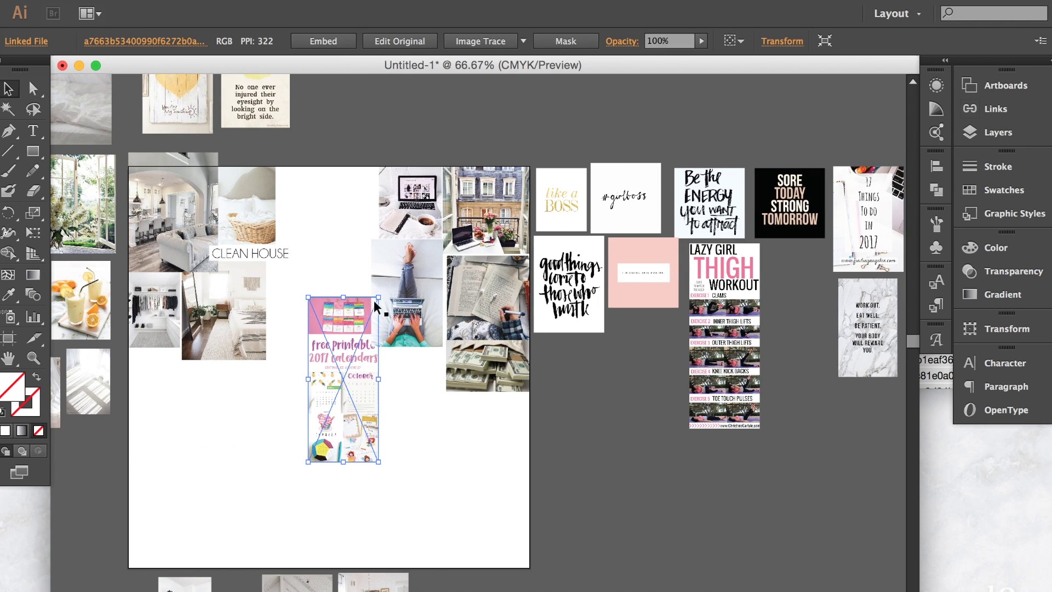
pyautogui.moveTo(379, 298); pyautogui.dragTo(457, 110)
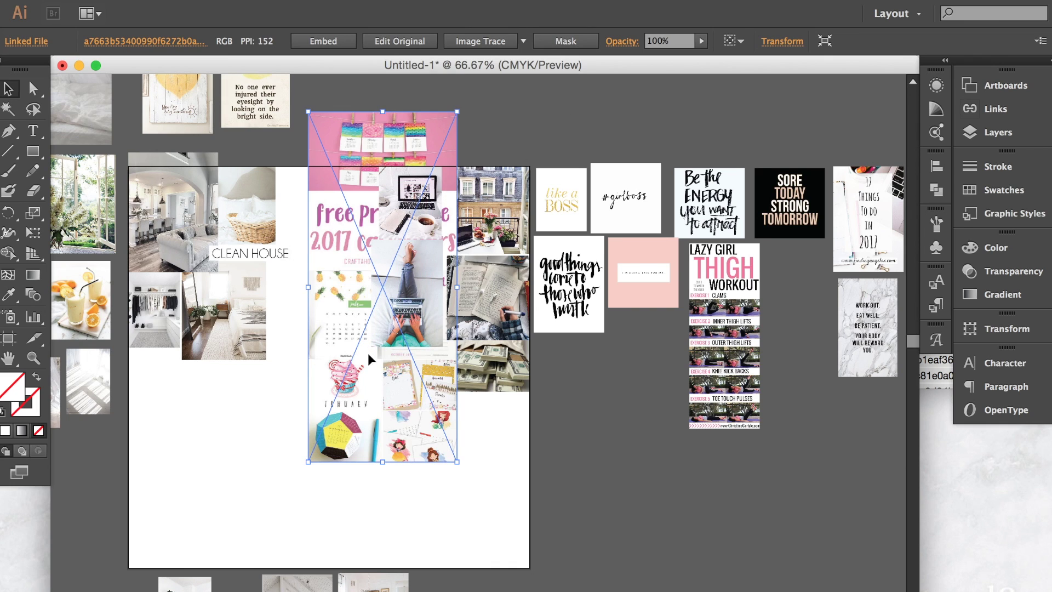
# Step: Move the free printable calendars image lower on the artboard and mask it down to its pink 2017 lettering
pyautogui.moveTo(356, 373); pyautogui.dragTo(339, 510)
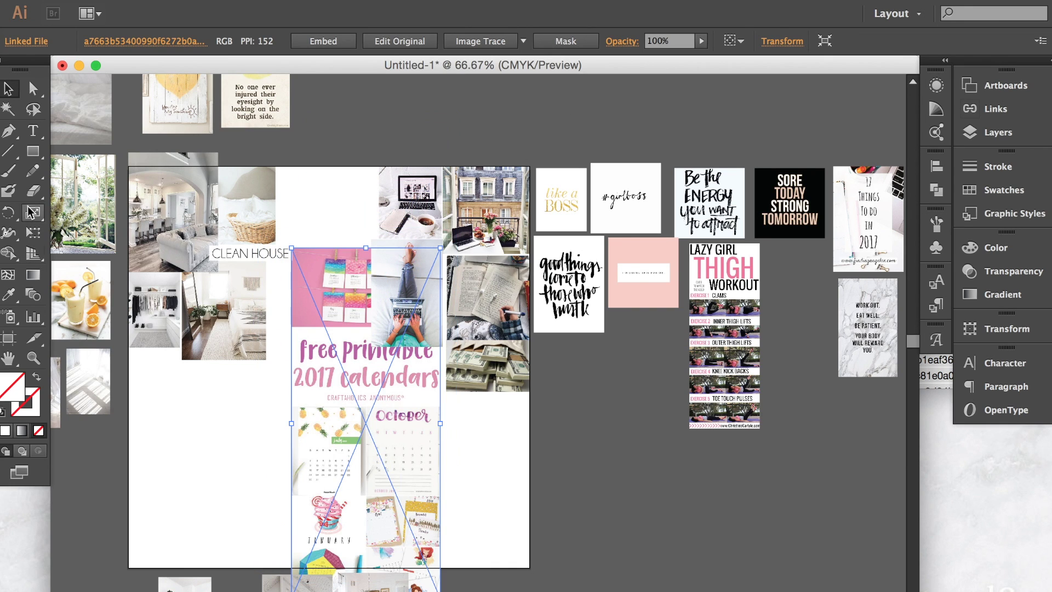
pyautogui.click(34, 151)
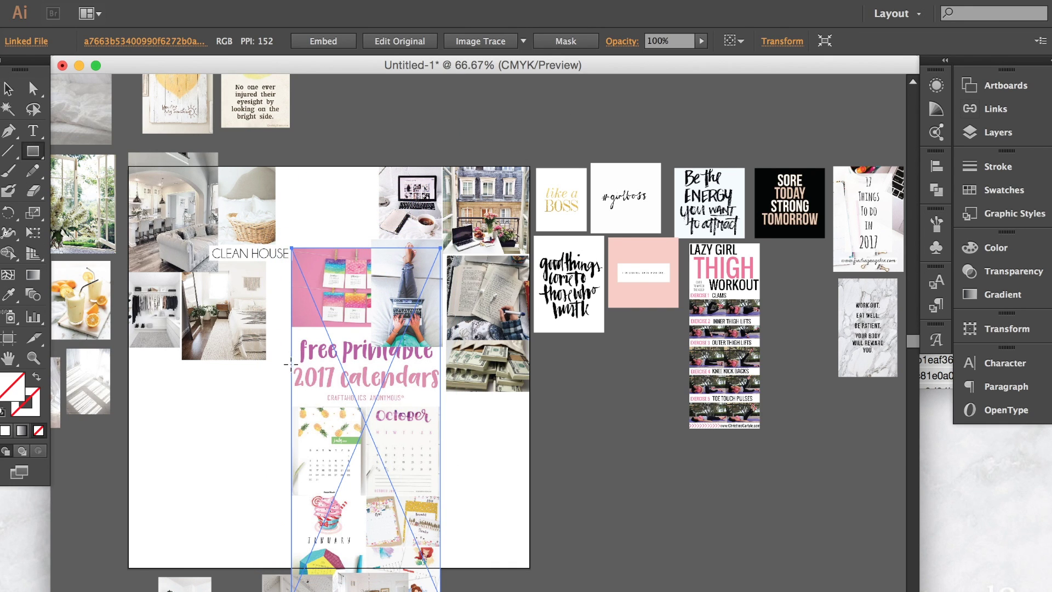
pyautogui.moveTo(291, 365); pyautogui.dragTo(338, 389)
pyautogui.click(9, 88)
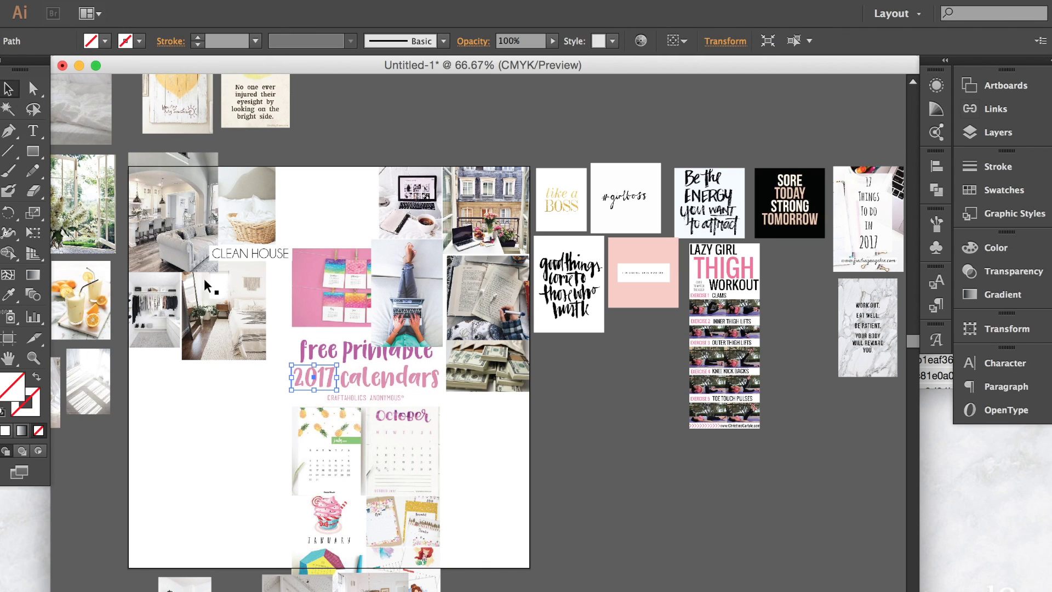
pyautogui.keyDown('shift'); pyautogui.click(361, 421); pyautogui.keyUp('shift')
pyautogui.press('super+7')
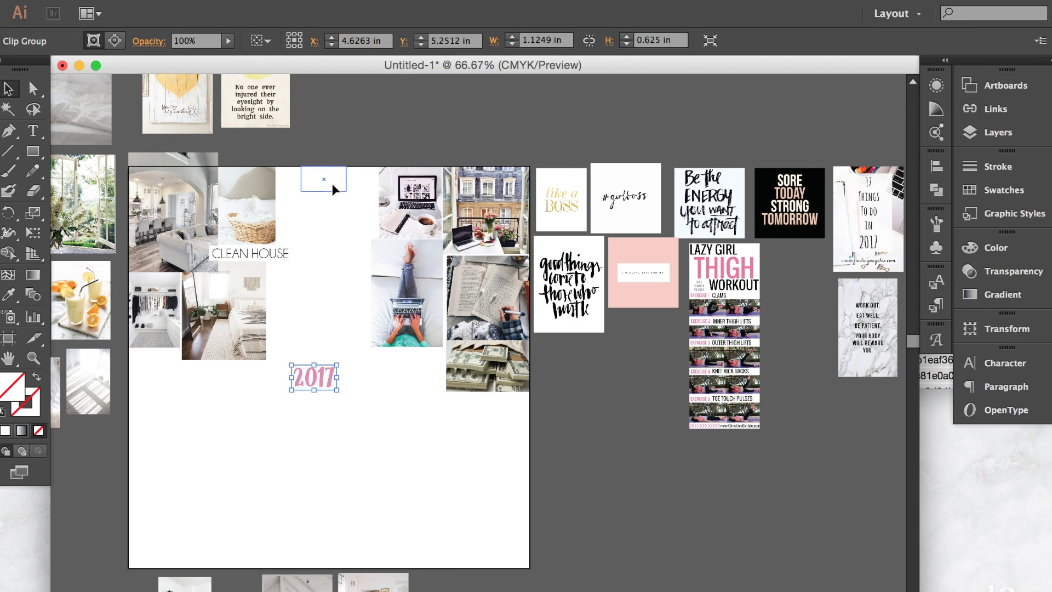
# Step: Position the 2017 lettering at the artboard's upper edge between the basket and laptop photos, enlarged to about 1.75 in wide
pyautogui.moveTo(332, 183); pyautogui.dragTo(376, 208)
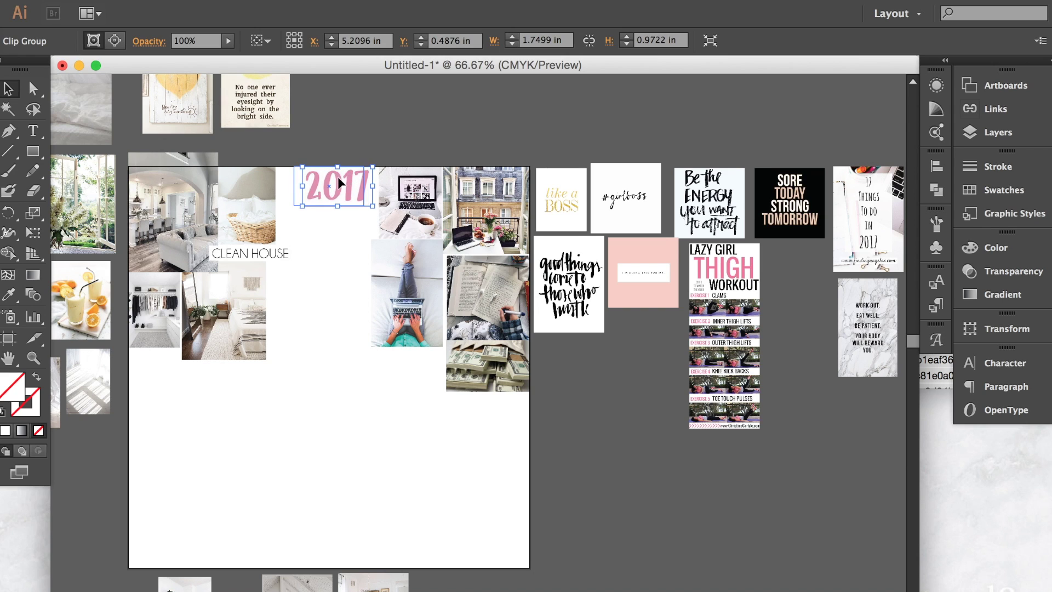
pyautogui.click(347, 117)
pyautogui.click(339, 192)
pyautogui.click(406, 98)
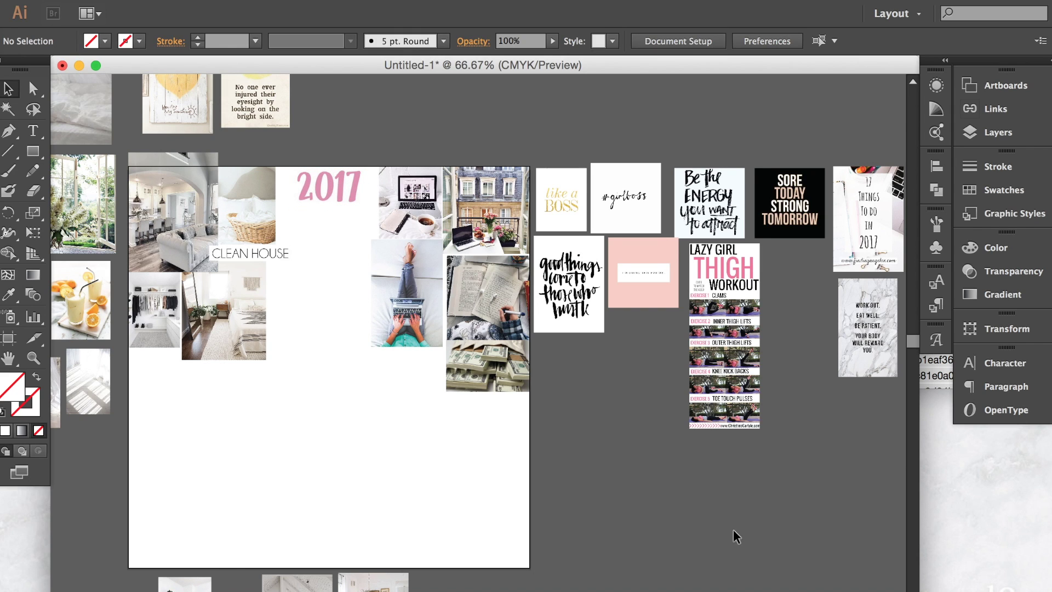
# Step: Bring the yellow heart sign image from the loose images onto the empty lower part of the artboard
pyautogui.scroll(-1, 733, 529)
pyautogui.scroll(5, 519, 363)
pyautogui.hscroll(-6, 518, 362)
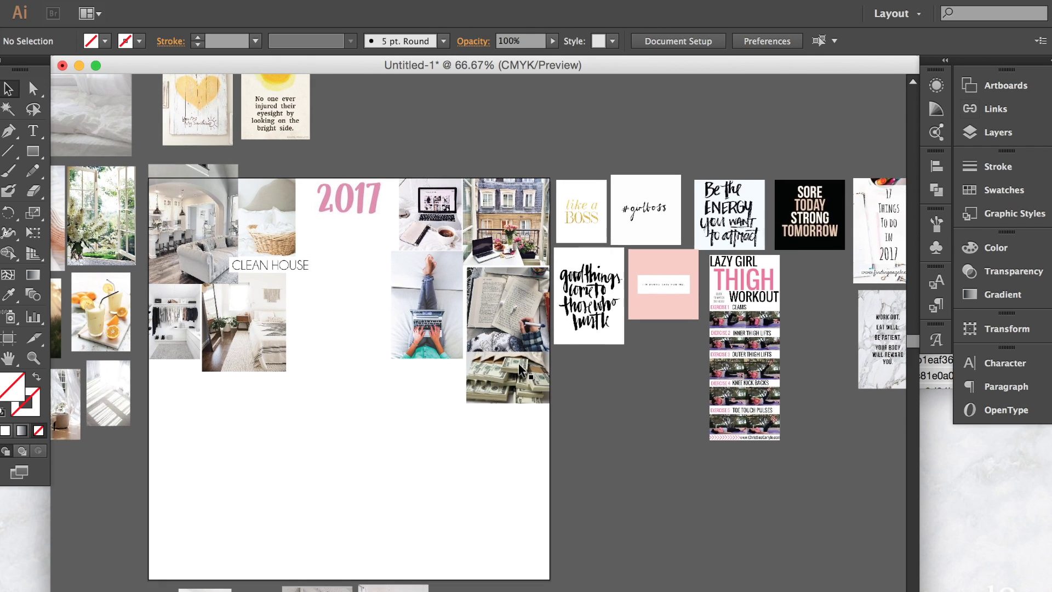
pyautogui.moveTo(252, 136); pyautogui.dragTo(431, 520)
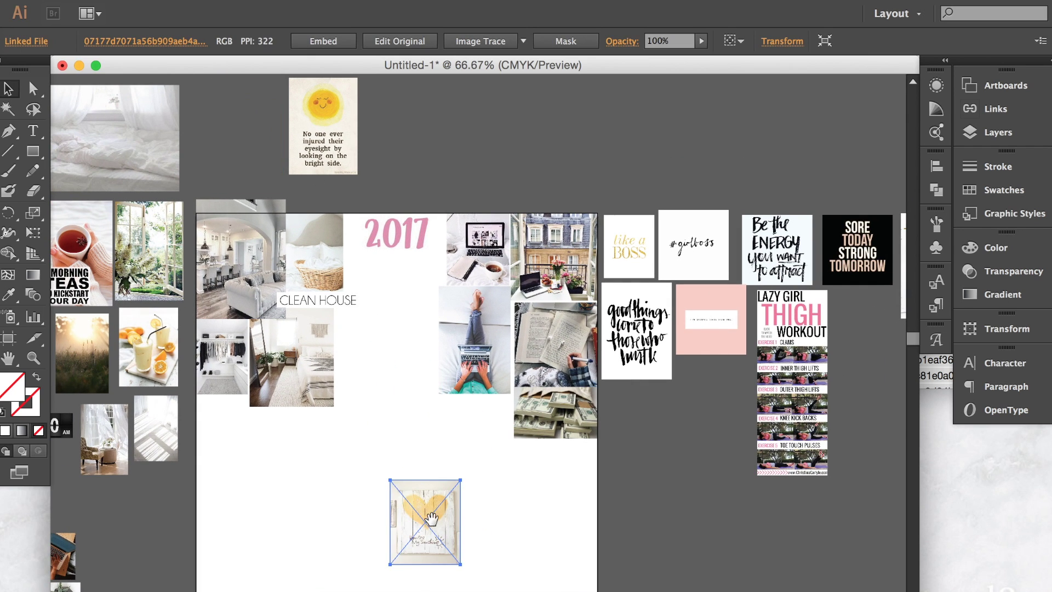
pyautogui.scroll(-9, 245, 376)
pyautogui.press('super+1')
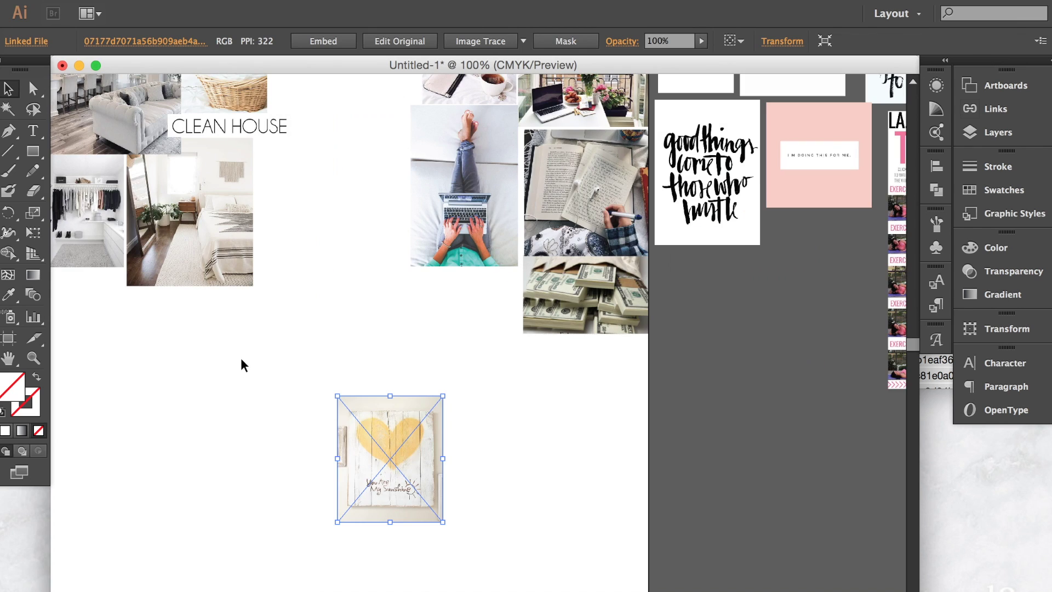
pyautogui.scroll(-1, 253, 426)
# Step: Mask the sign image down to its yellow heart and move the heart up among the placed photos
pyautogui.click(33, 150)
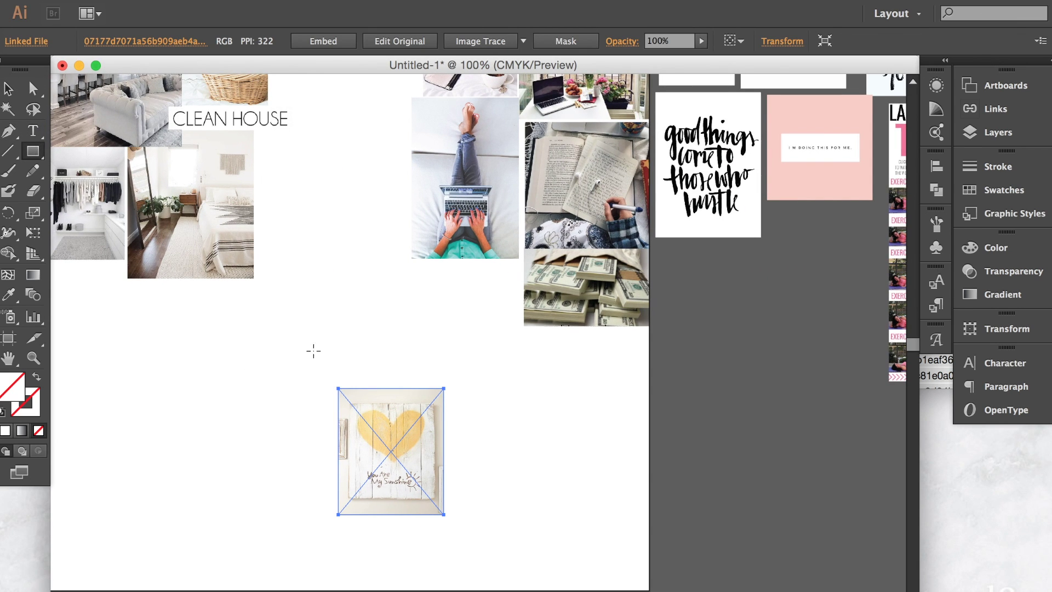
pyautogui.moveTo(349, 405); pyautogui.dragTo(434, 466)
pyautogui.press('v')
pyautogui.keyDown('shift'); pyautogui.click(412, 511); pyautogui.keyUp('shift')
pyautogui.hotkey('ctrl', '7')
pyautogui.moveTo(431, 467); pyautogui.dragTo(517, 249)
pyautogui.click(614, 481)
pyautogui.hotkey('ctrl', '-')
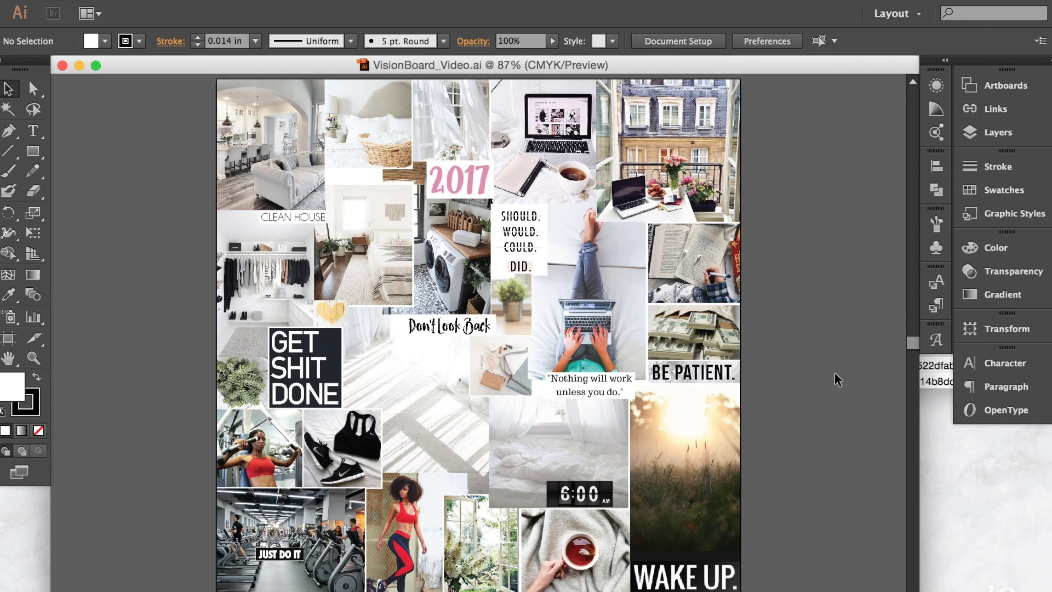
# Step: Leave the finished vision board and open BeFunky's Collage Maker in the web browser
pyautogui.click(277, 402)
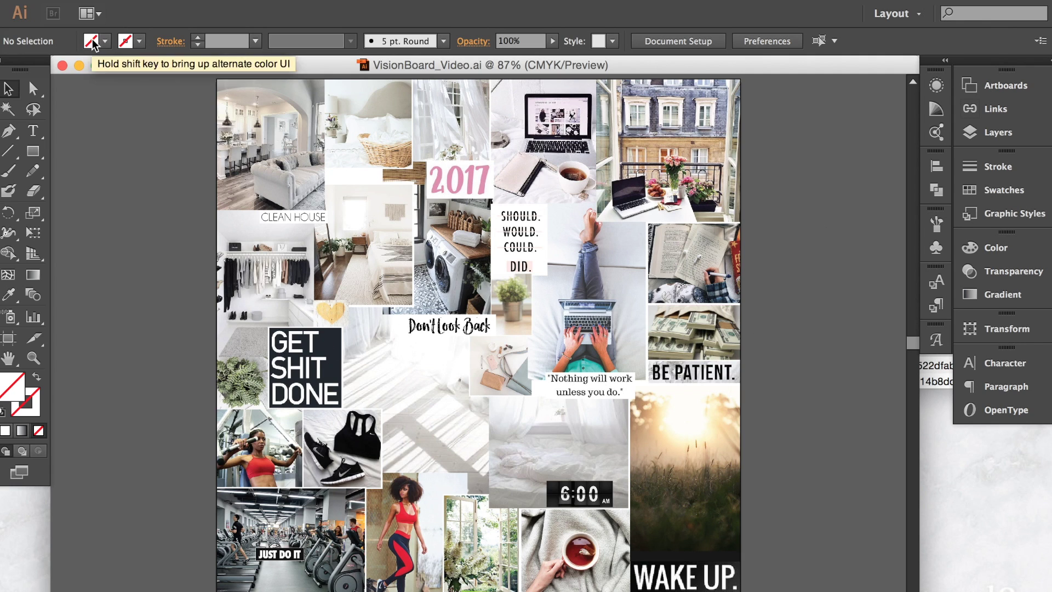
pyautogui.click(112, 1)
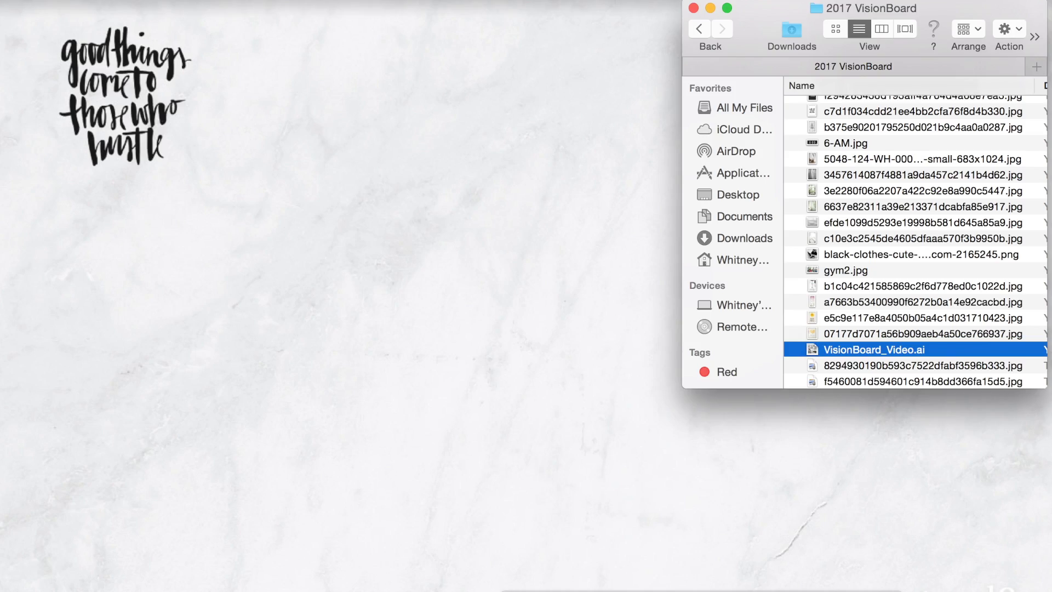
pyautogui.click(685, 586)
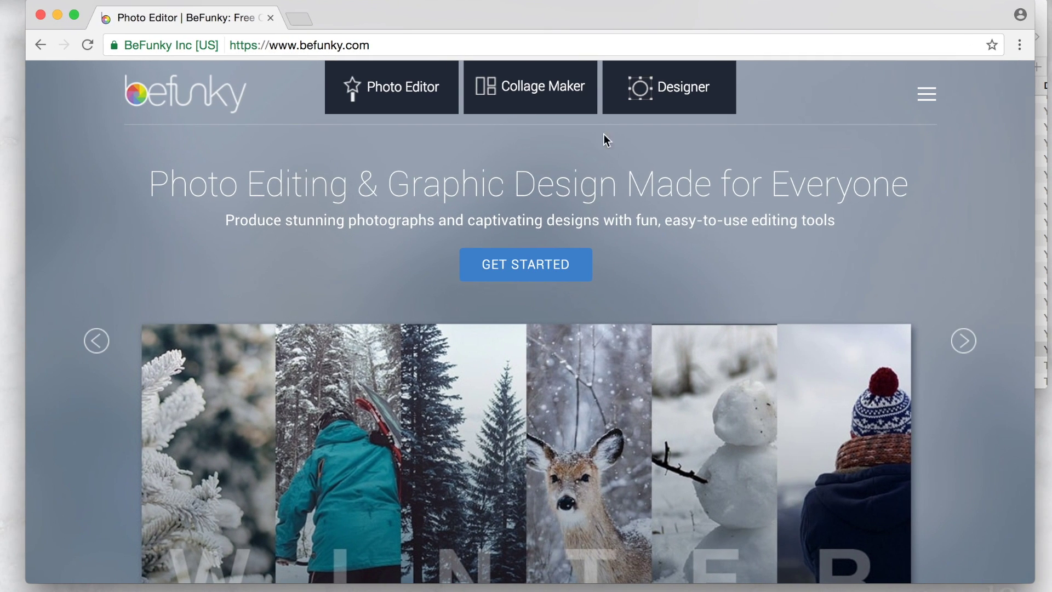
pyautogui.scroll(-3, 833, 234)
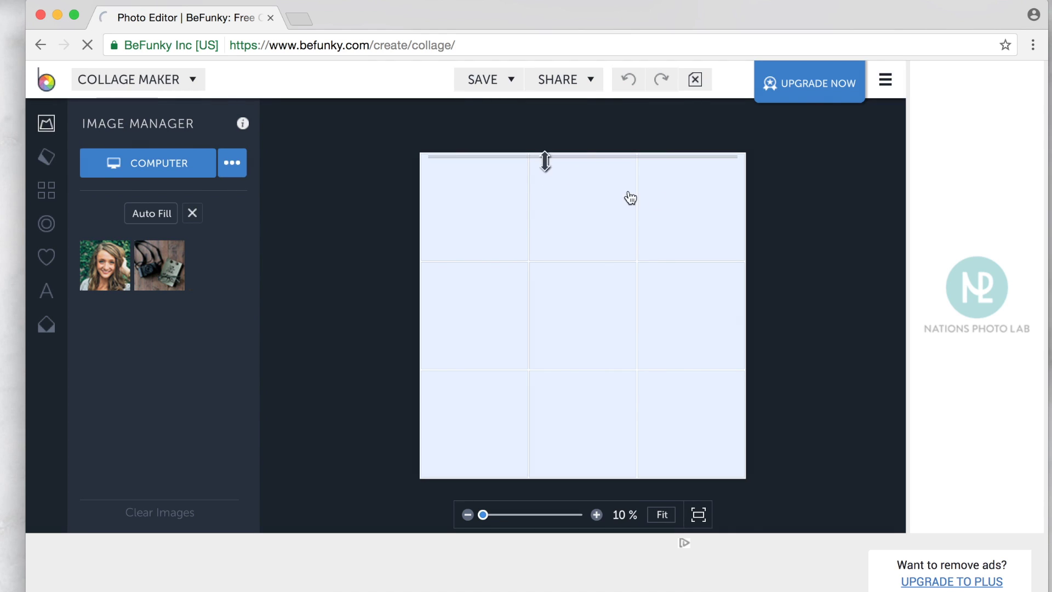
# Step: Upload the images from images.jpeg through f5460081d594601c914b8dd366fa15d5.jpg in the Desktop's 2017 VisionBoard folder to the Image Manager
pyautogui.click(173, 167)
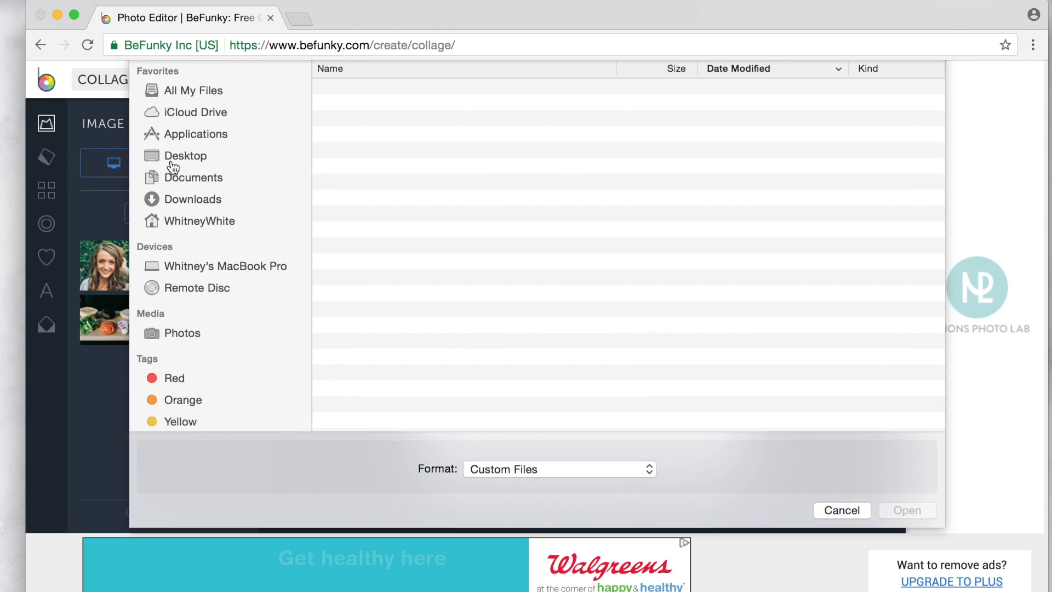
pyautogui.doubleClick(414, 128)
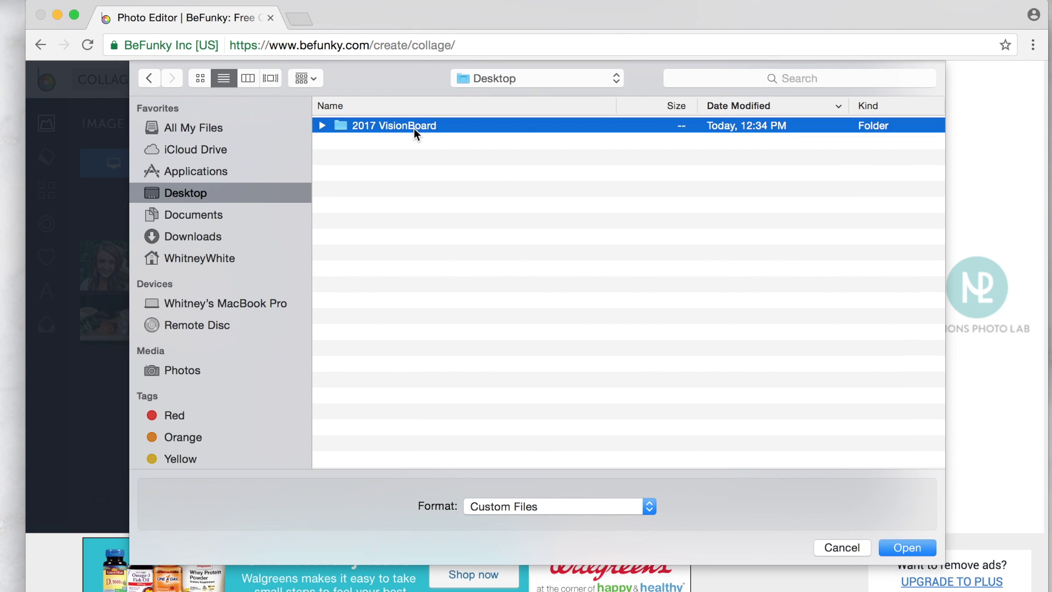
pyautogui.click(393, 126)
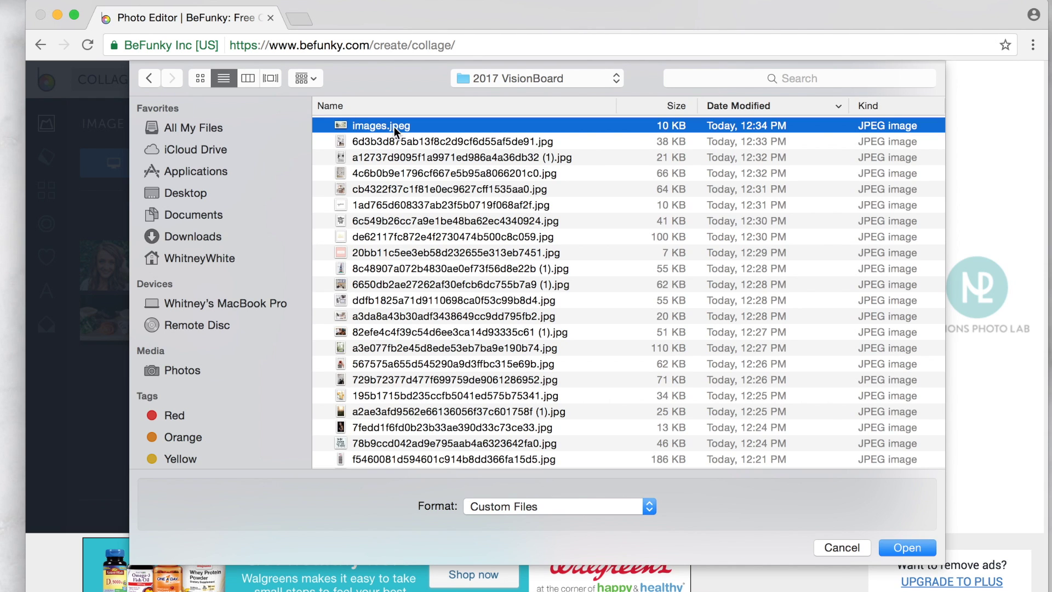
pyautogui.keyDown('shift'); pyautogui.click(444, 458); pyautogui.keyUp('shift')
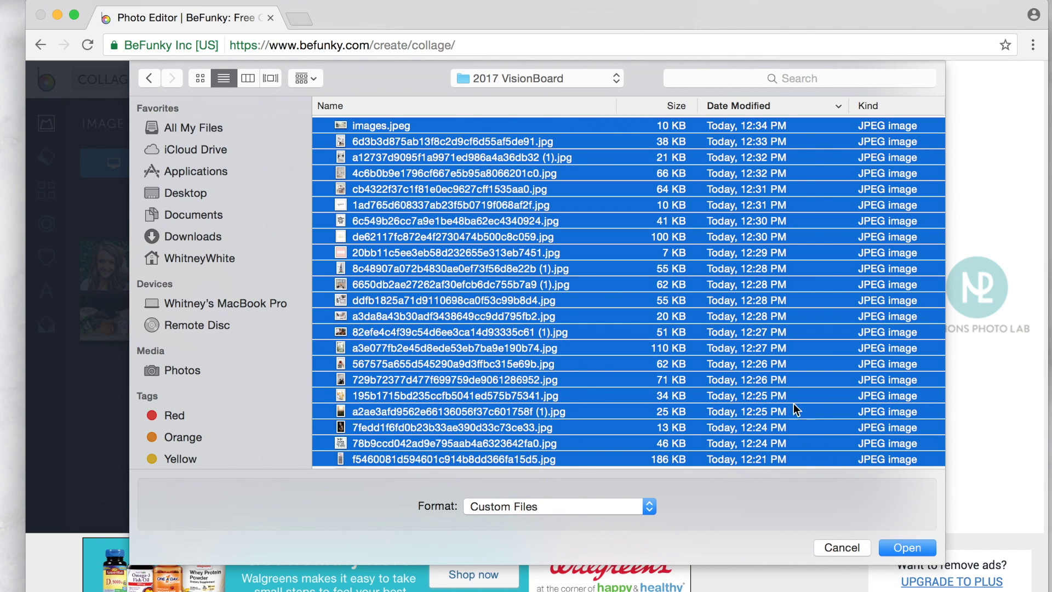
pyautogui.click(905, 548)
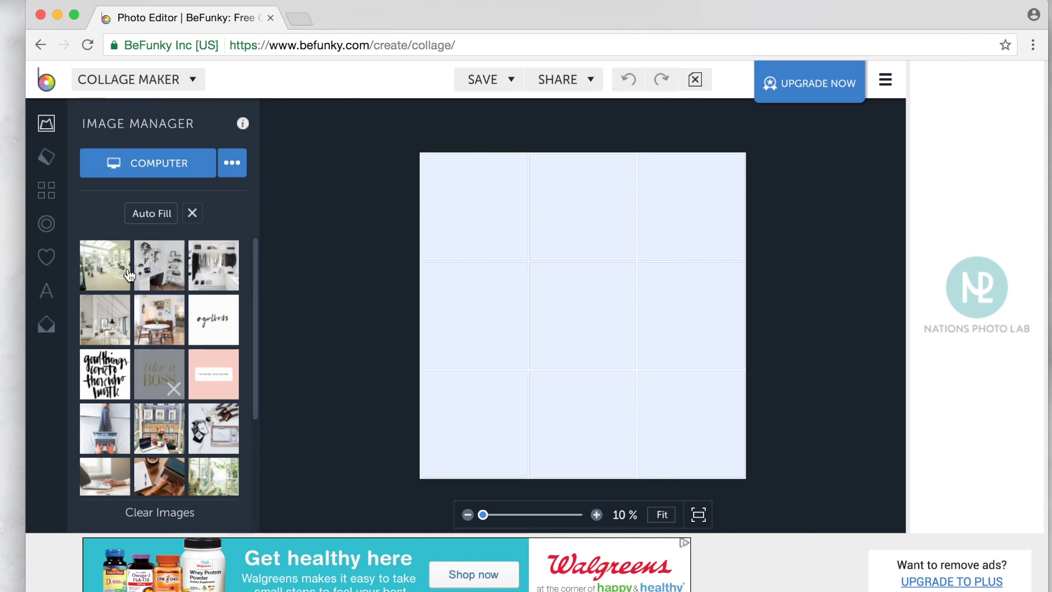
pyautogui.click(135, 174)
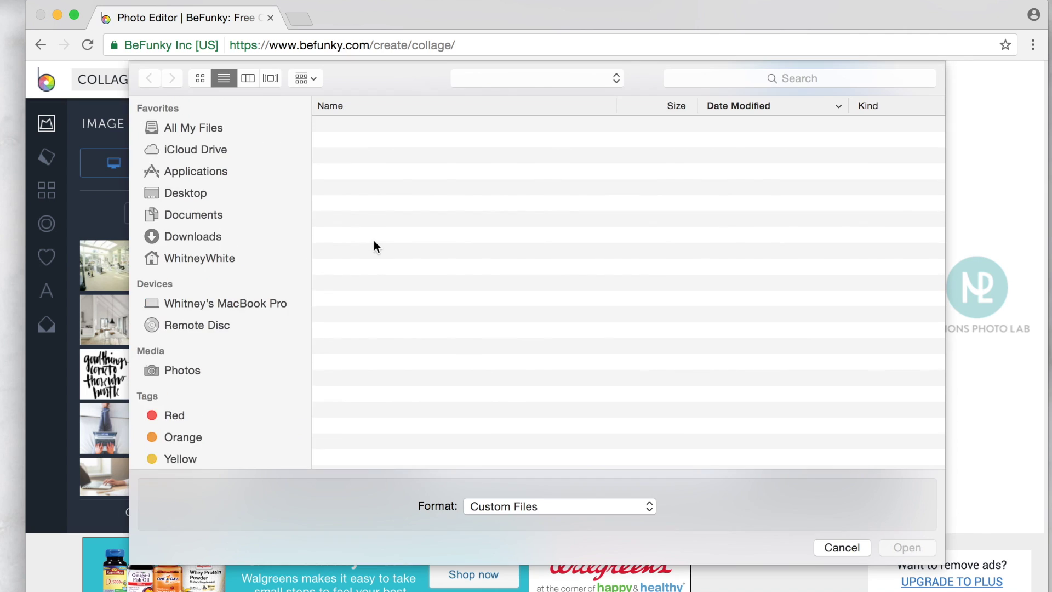
pyautogui.click(488, 459)
pyautogui.scroll(-10, 485, 329)
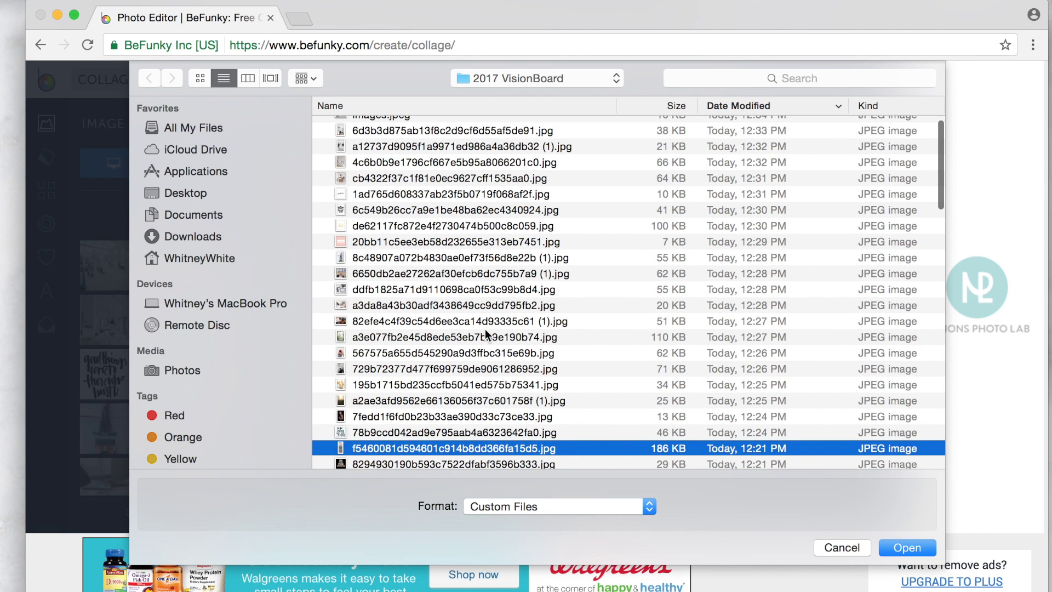
pyautogui.scroll(-2, 485, 329)
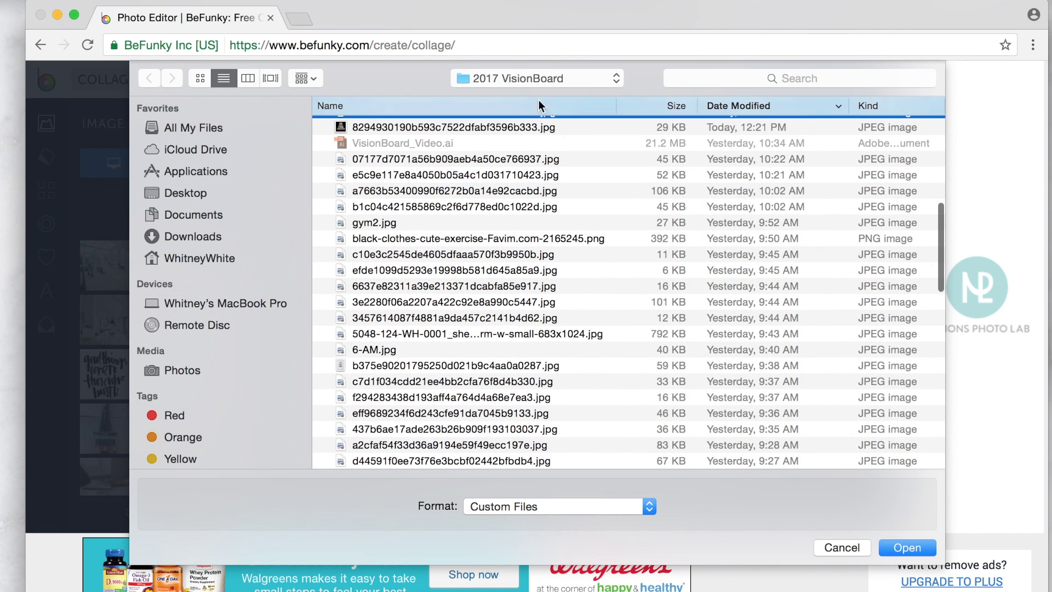
pyautogui.click(538, 126)
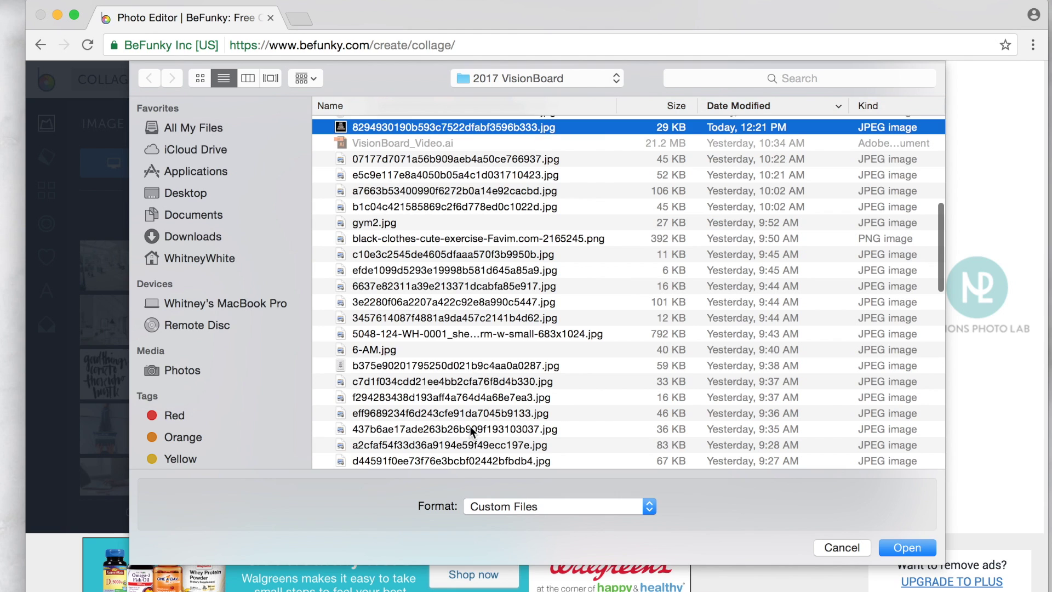
pyautogui.keyDown('shift'); pyautogui.click(494, 460); pyautogui.keyUp('shift')
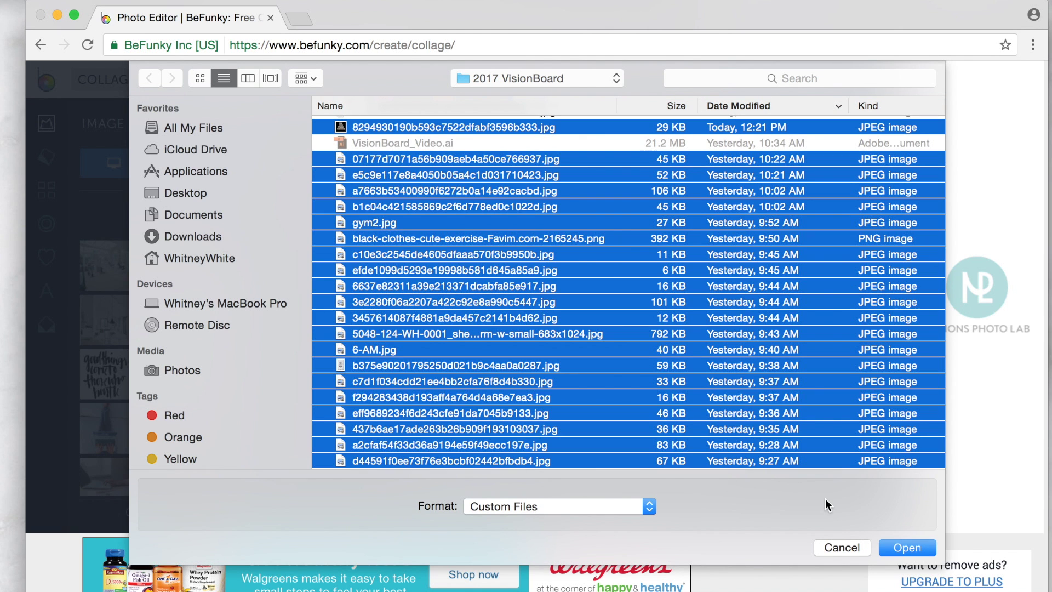
pyautogui.click(905, 548)
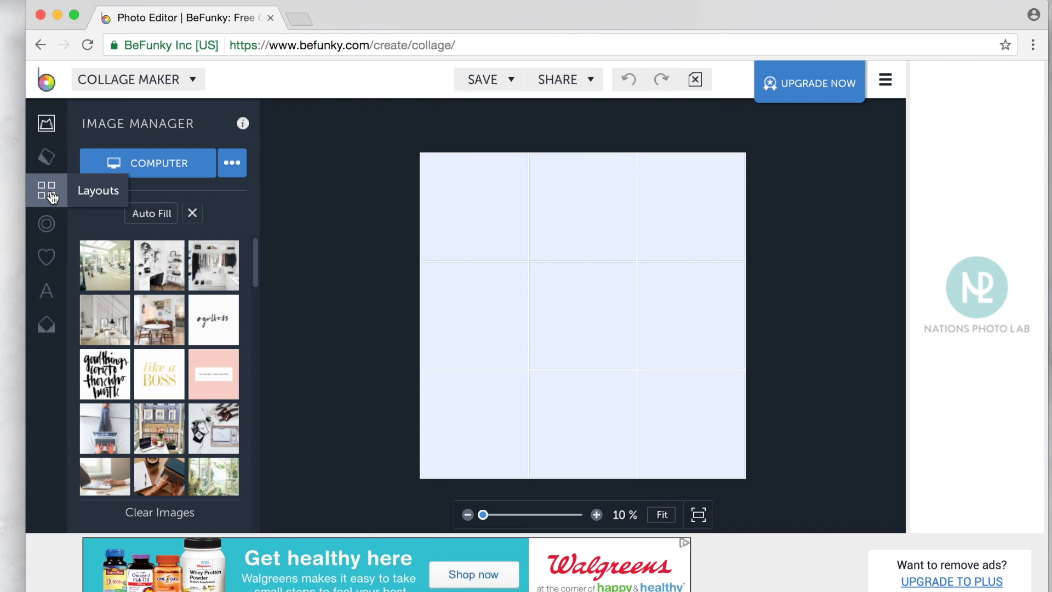
# Step: Apply the free six-by-six Grid layout to the collage and browse the remaining grid layouts
pyautogui.click(77, 194)
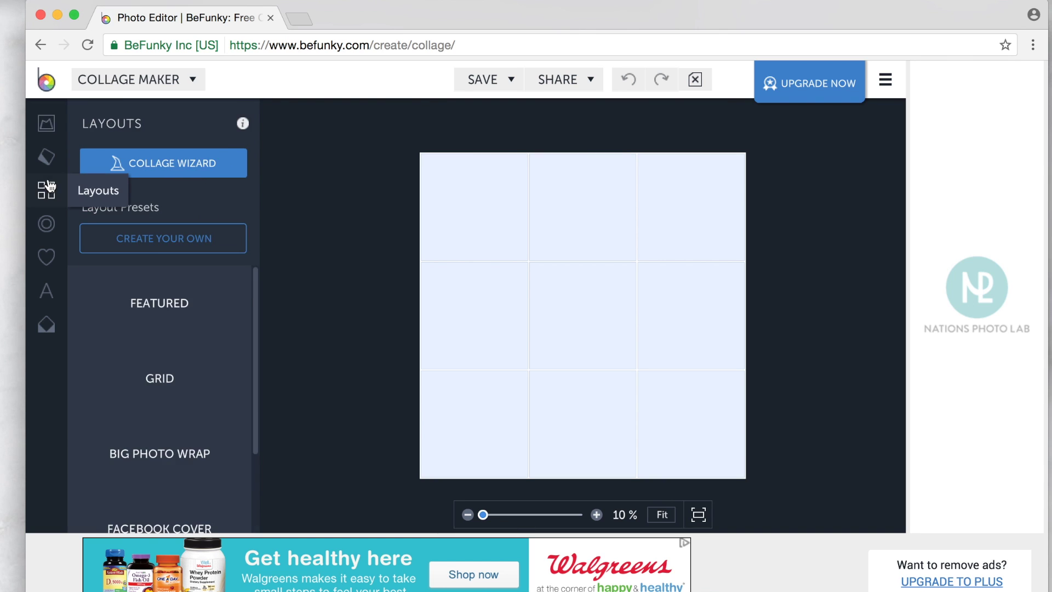
pyautogui.click(172, 375)
pyautogui.scroll(-5, 199, 416)
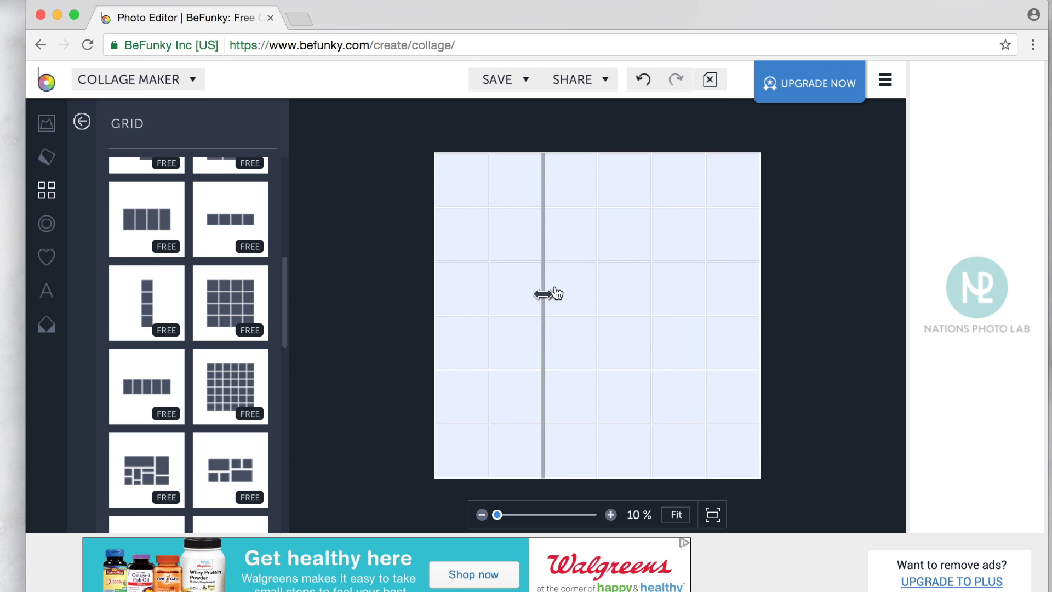
pyautogui.scroll(-10, 232, 334)
pyautogui.scroll(-3, 233, 336)
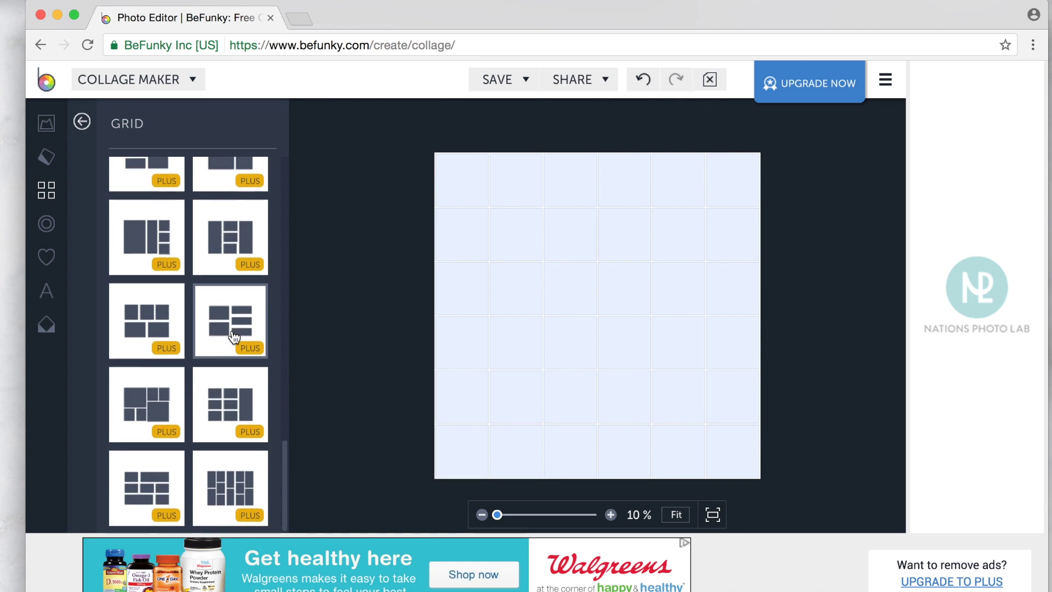